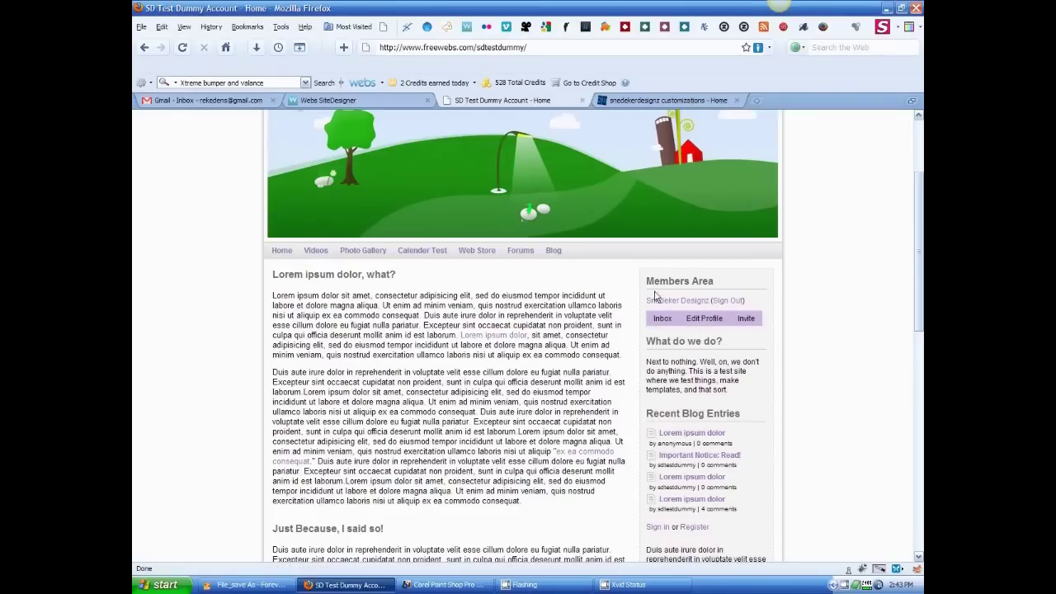
Step: Open the test site in a new tab, then delete all custom CSS and save the empty design
click(757, 102)
text(ha)
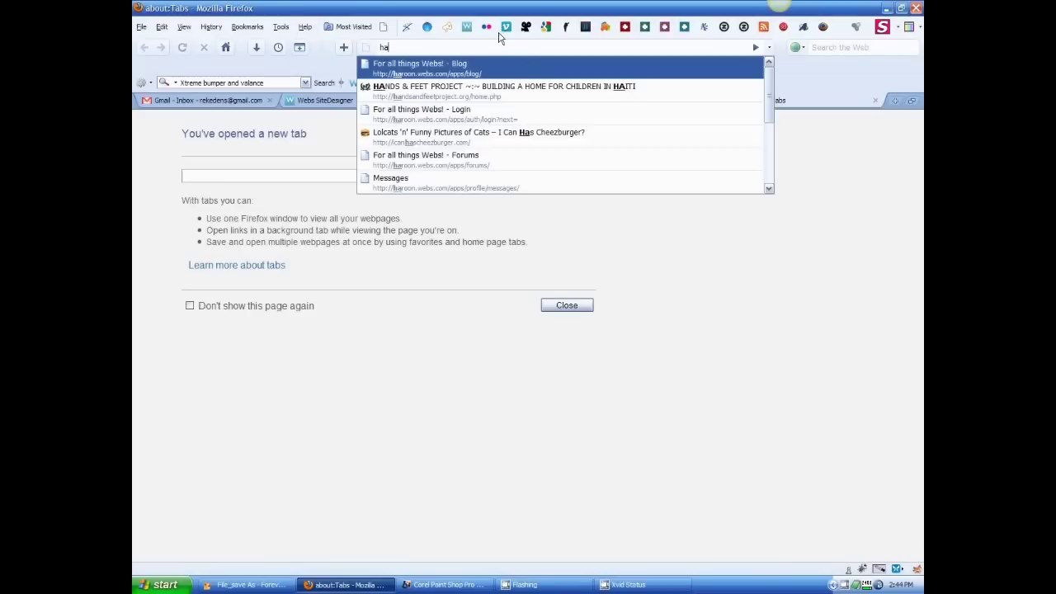
click(361, 101)
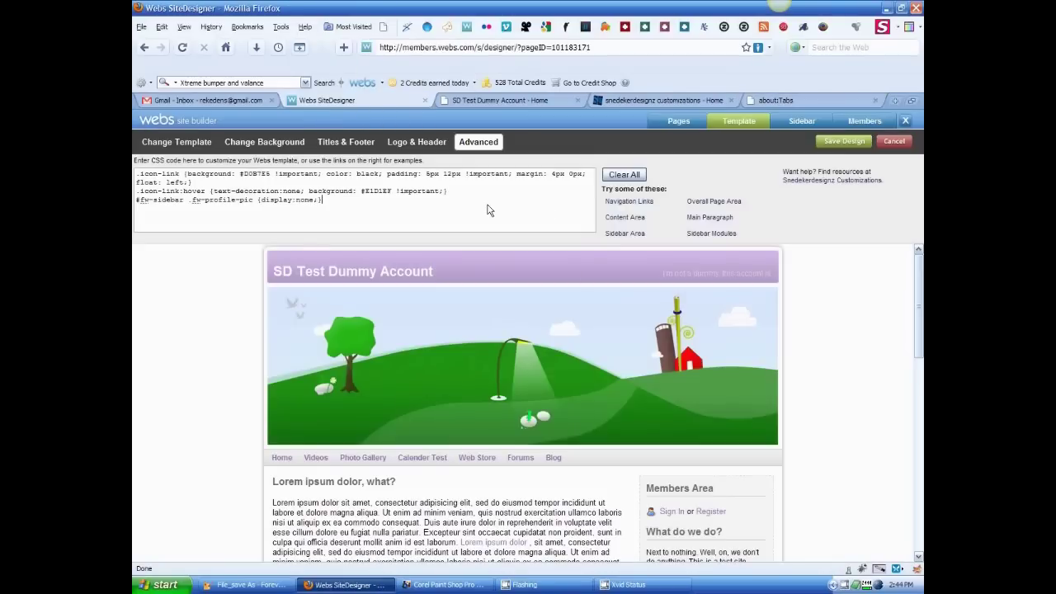
key(ctrl+a)
key(Delete)
click(845, 141)
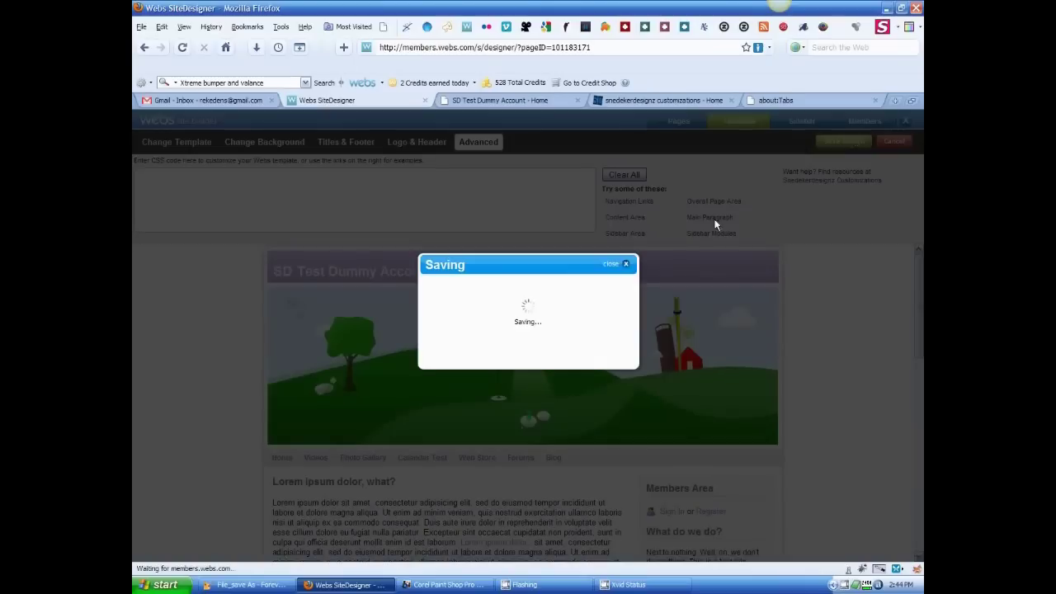
click(626, 266)
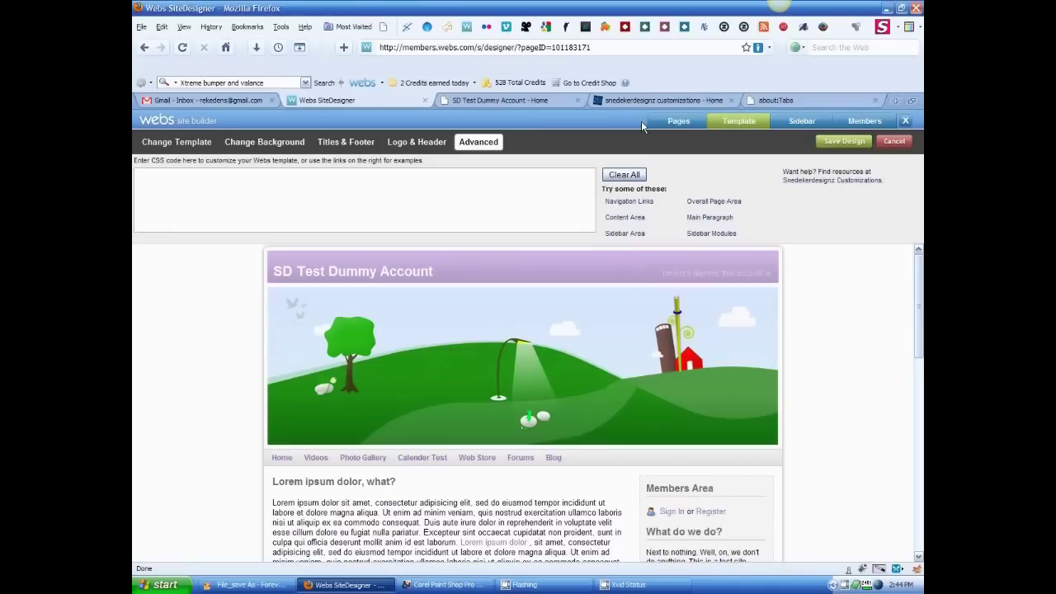
Step: Reload the live site and inspect the Members Area Inbox link to reveal its icon-link class
click(500, 100)
key(F5)
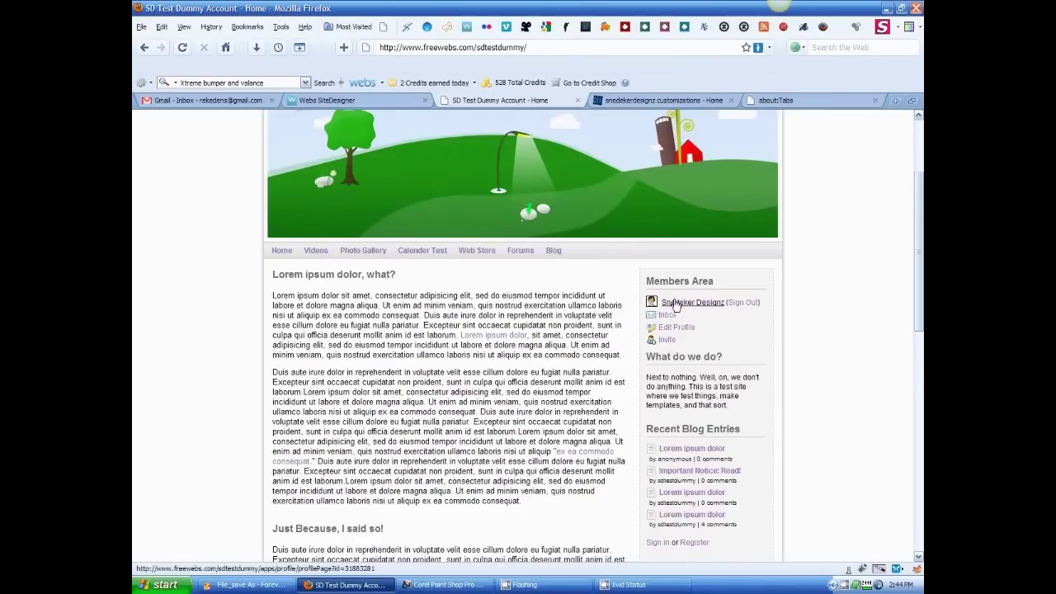
right_click(670, 316)
click(717, 485)
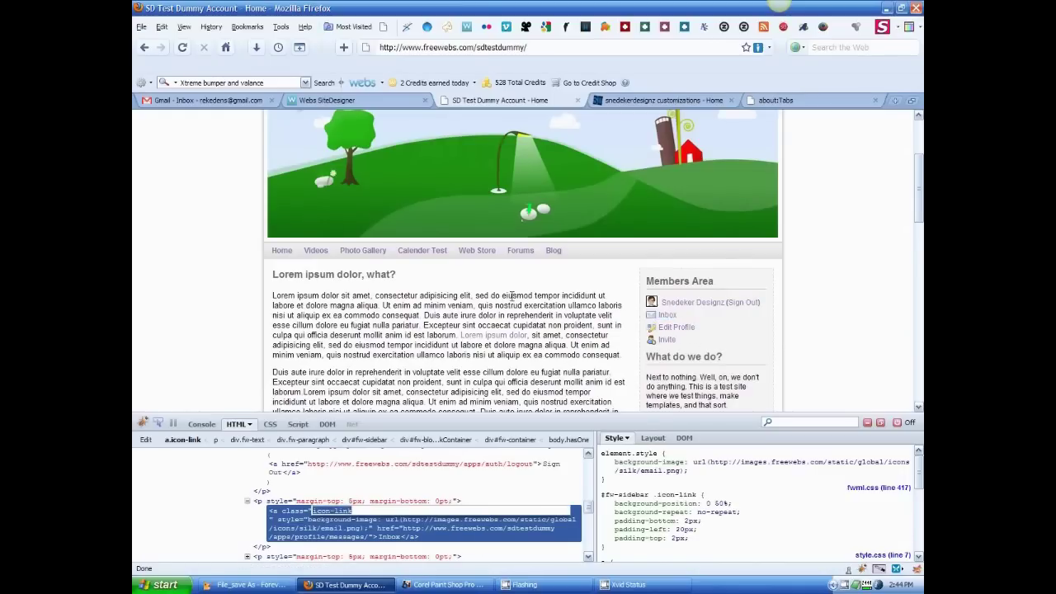
Step: Close Firebug and paste an empty .icon-link {} rule into the Advanced CSS box
click(880, 421)
click(371, 100)
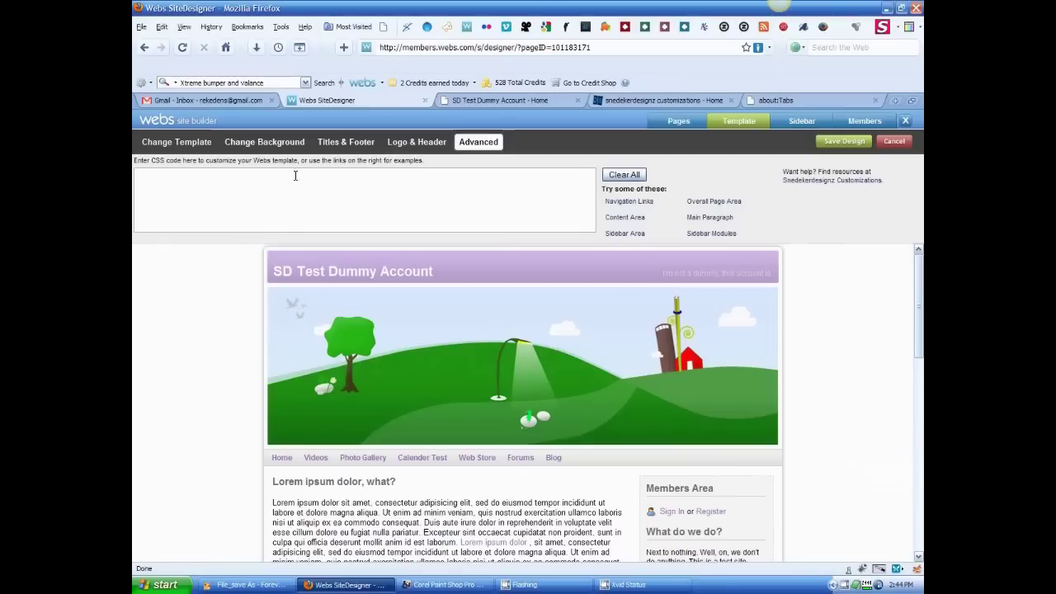
click(288, 194)
text(.icon-link)
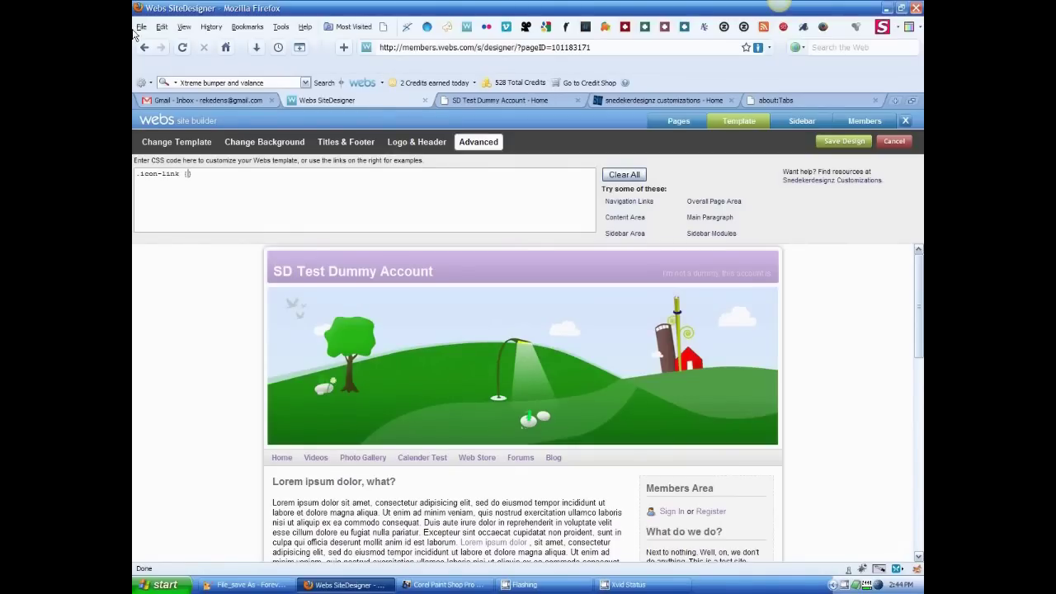
Step: Sample the header colour #C7ADDC with ColorZilla and add background: #C7ADDC !important; to the rule
click(880, 569)
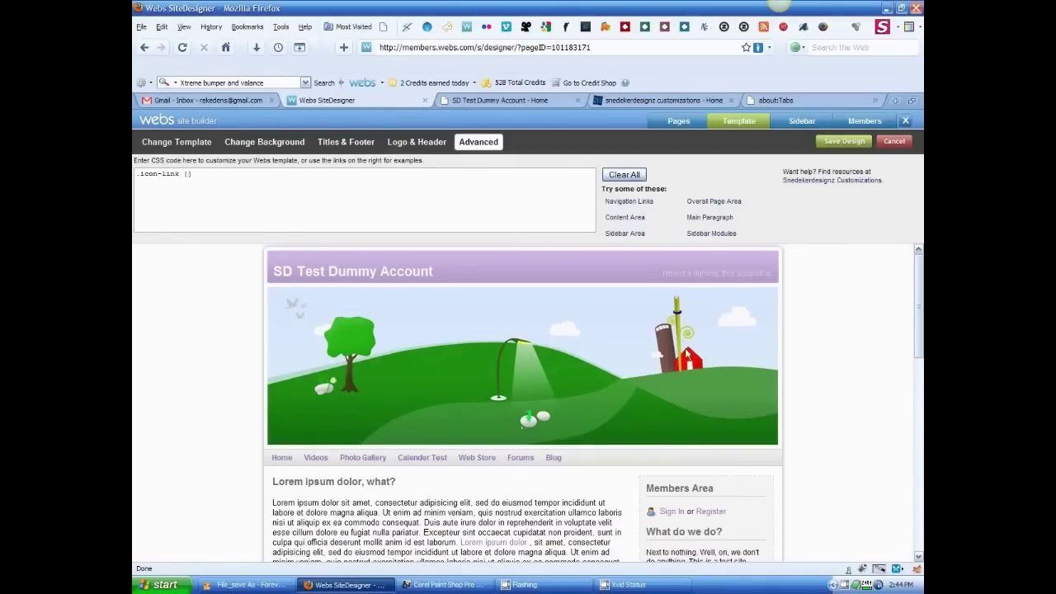
double_click(880, 572)
key(Escape)
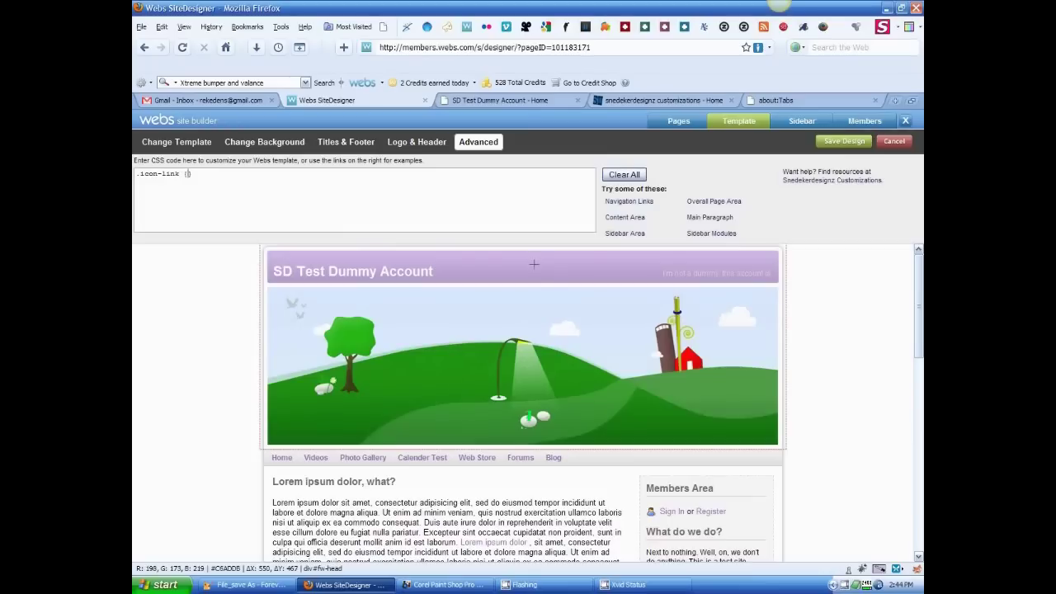
double_click(879, 572)
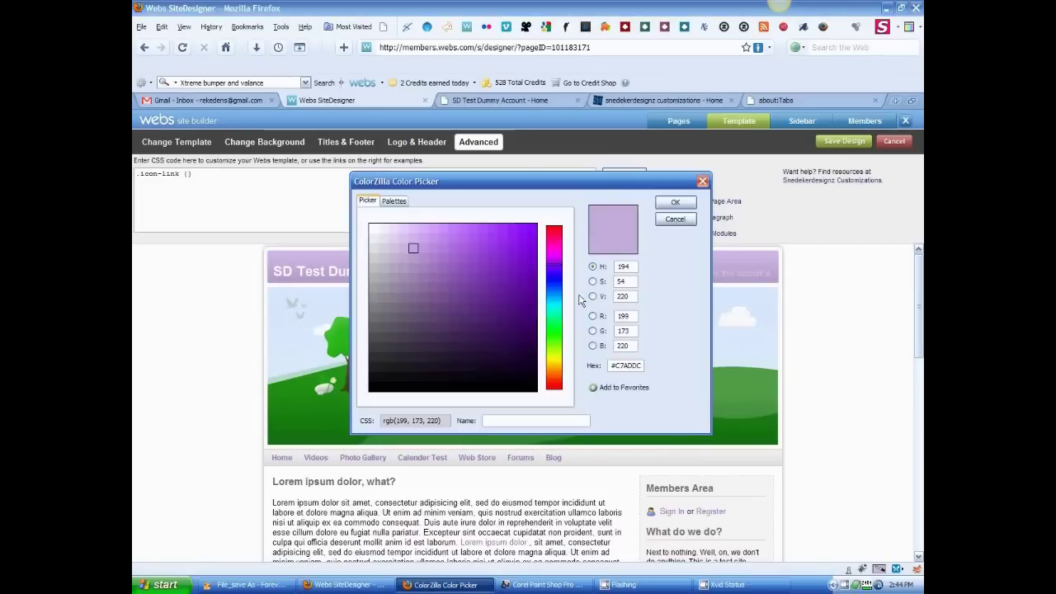
drag(670, 221, 667, 212)
click(670, 205)
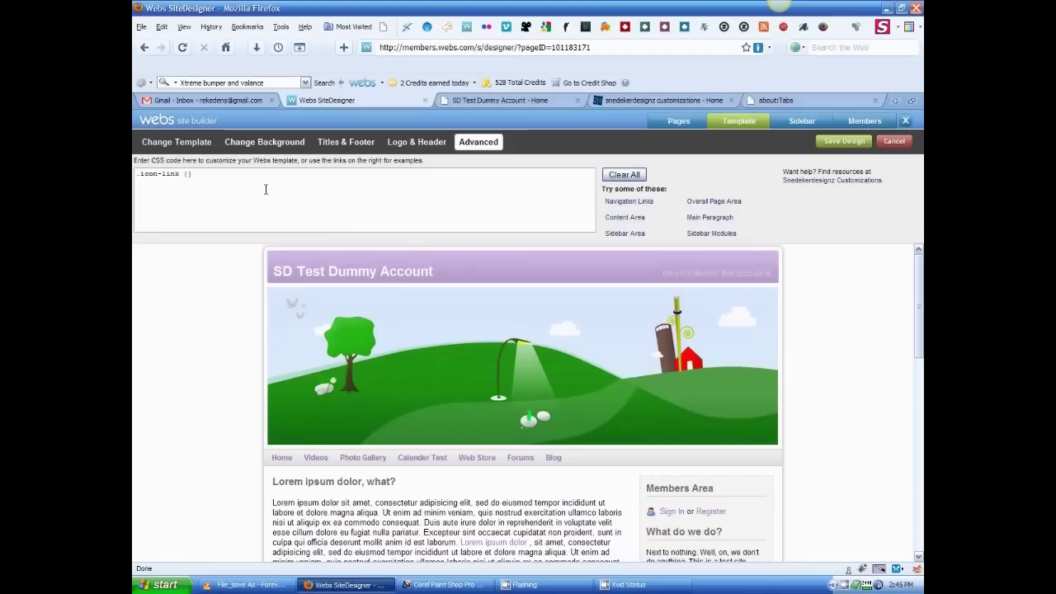
text(backgrou)
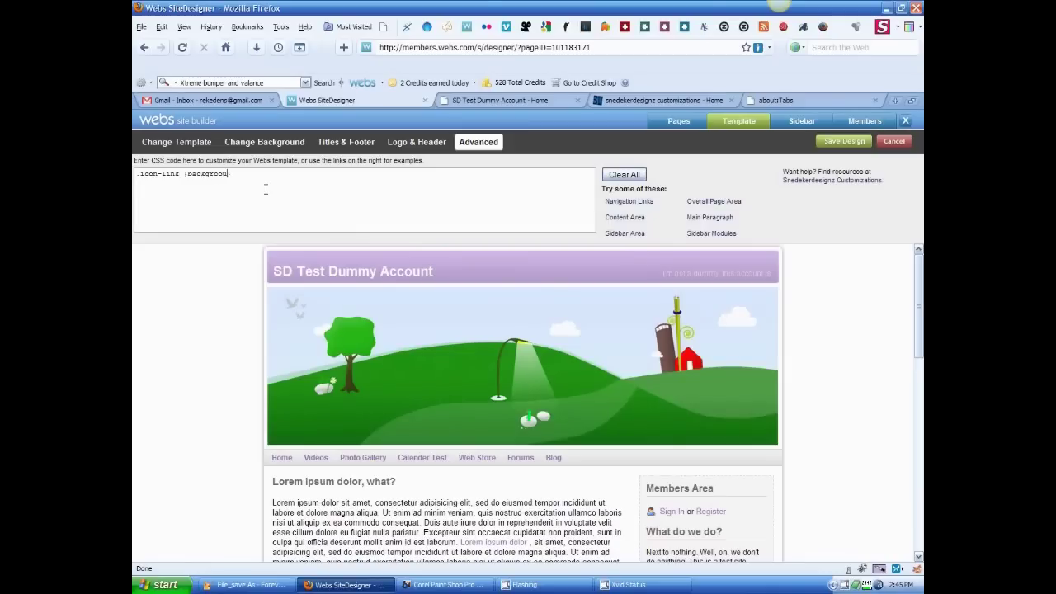
text(nd:)
text(#C7ADDC)
Step: Compare with the live site, then save the design holding .icon-link {background: #C7ADDC !important;}
click(499, 100)
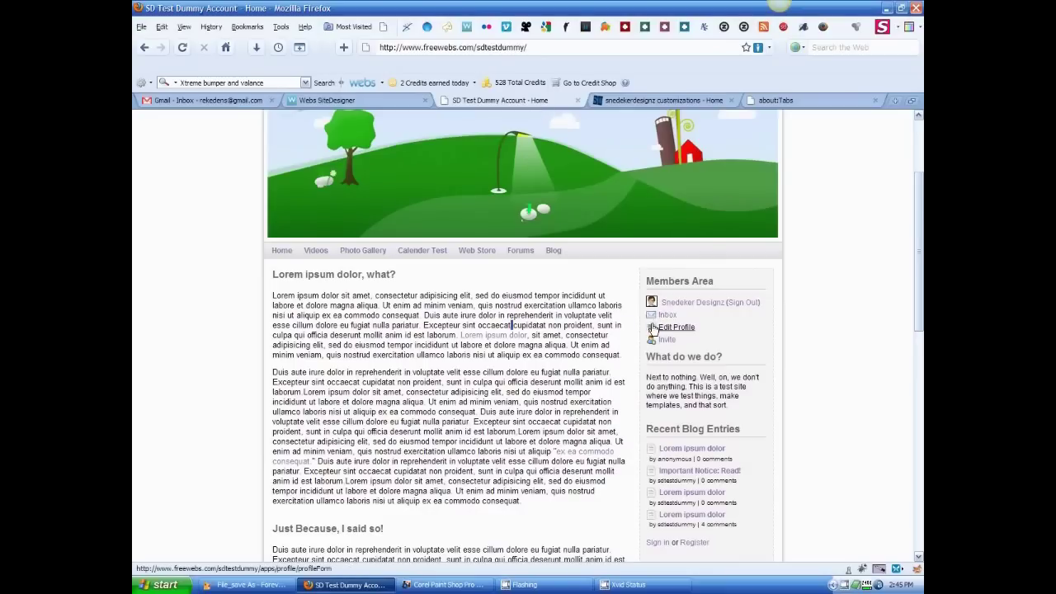
click(301, 99)
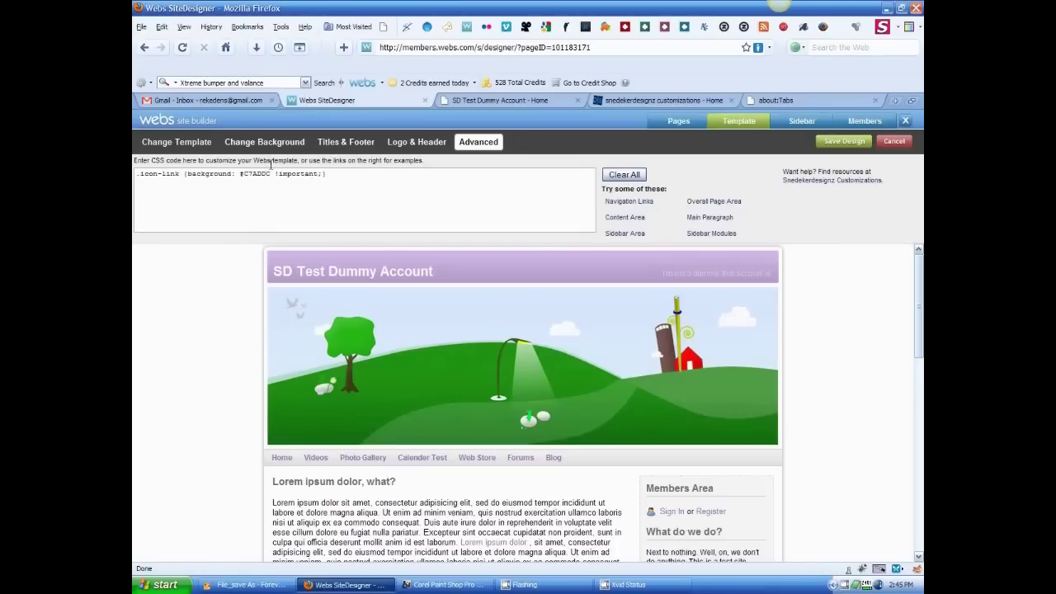
click(531, 100)
click(361, 103)
click(854, 146)
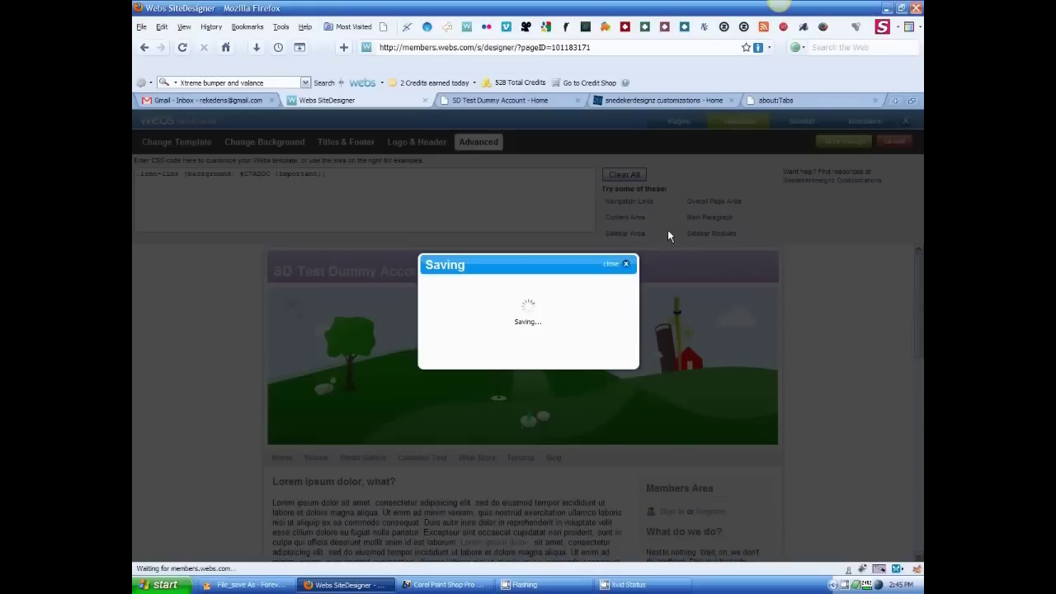
click(624, 265)
Step: Add color: black and an !important padding to .icon-link, checking the pink links on the live site
click(475, 100)
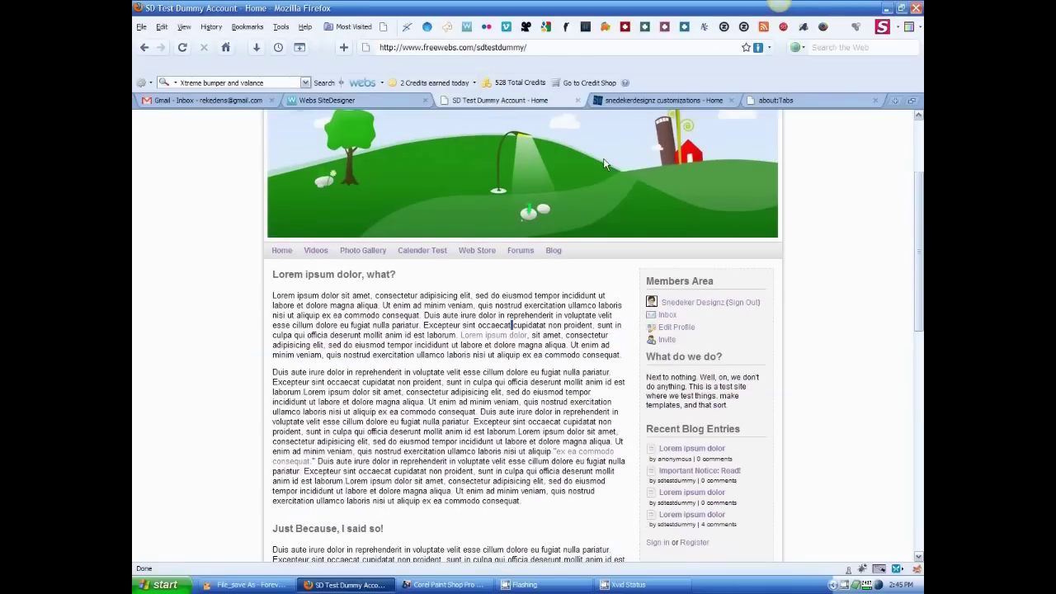
drag(678, 343, 669, 324)
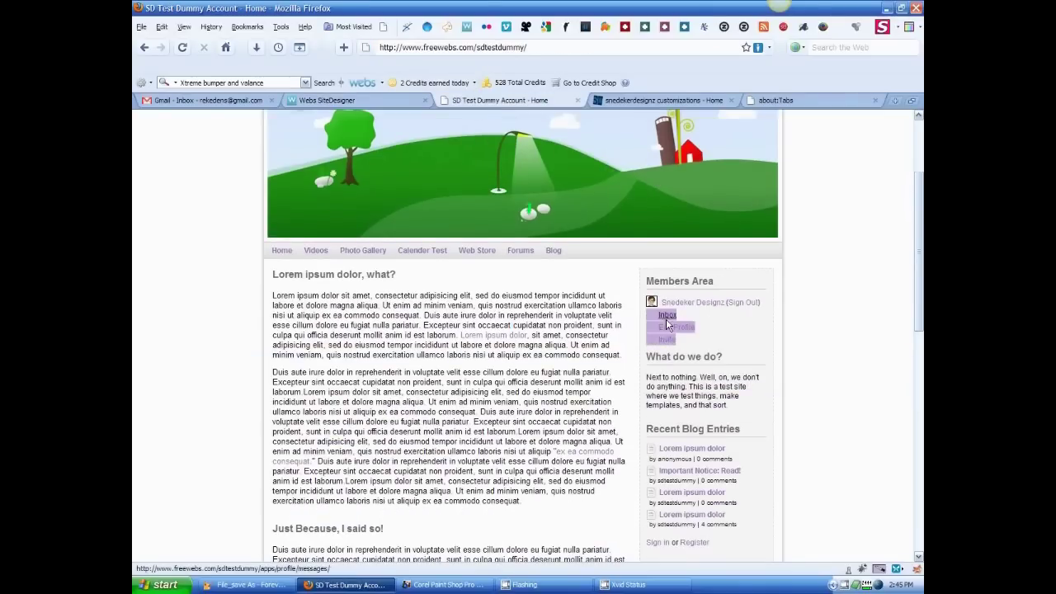
click(387, 99)
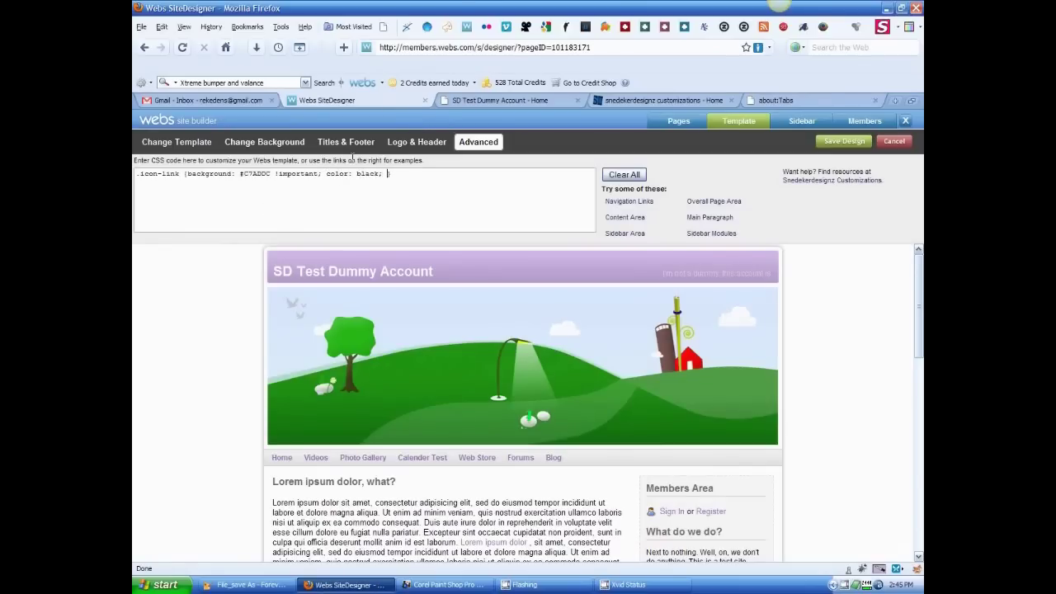
click(514, 100)
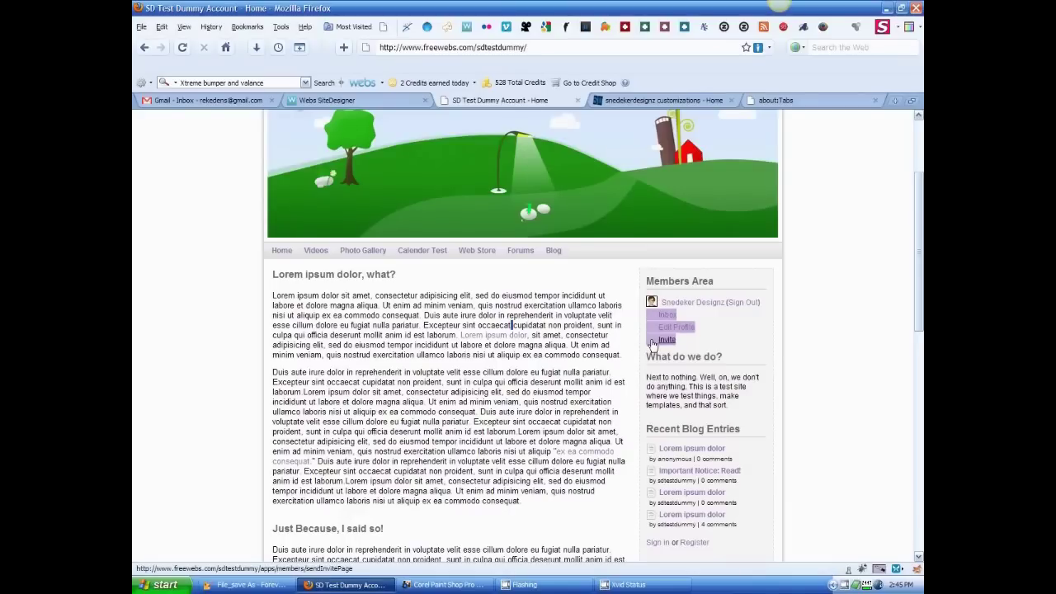
click(401, 99)
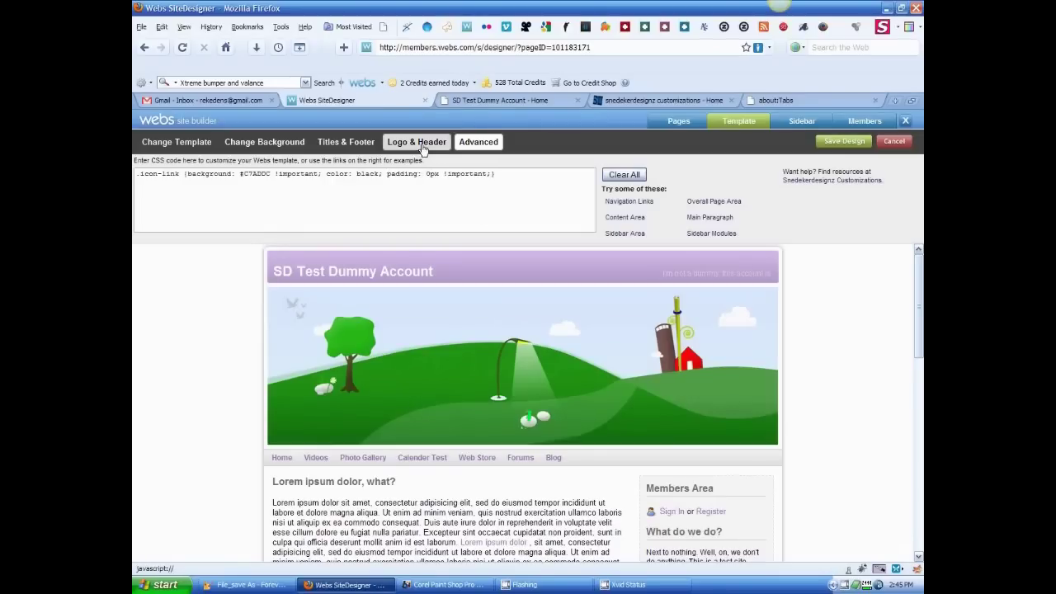
click(476, 102)
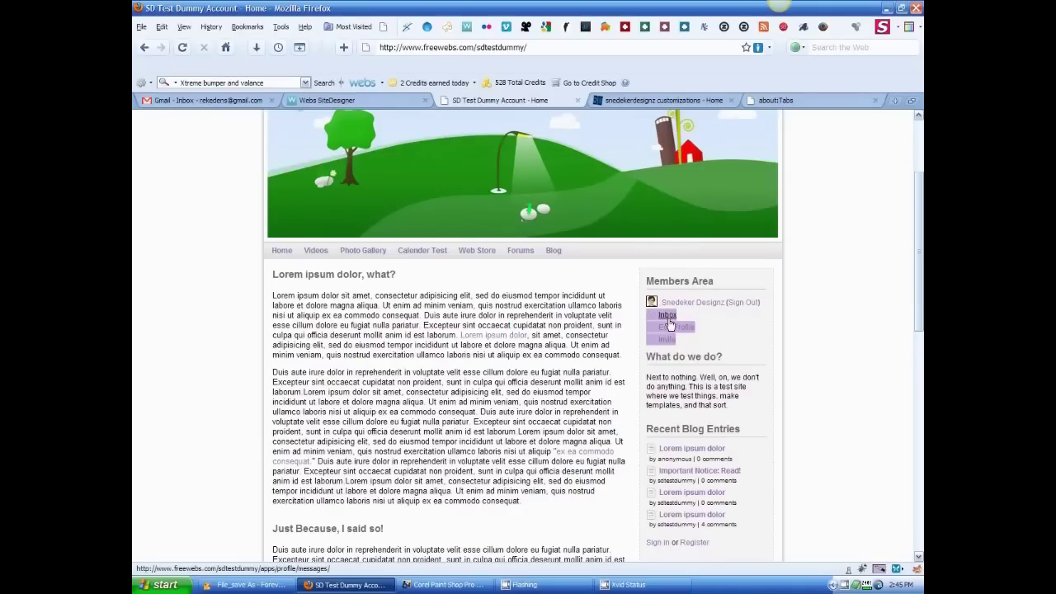
key(ctrl+Page_Up)
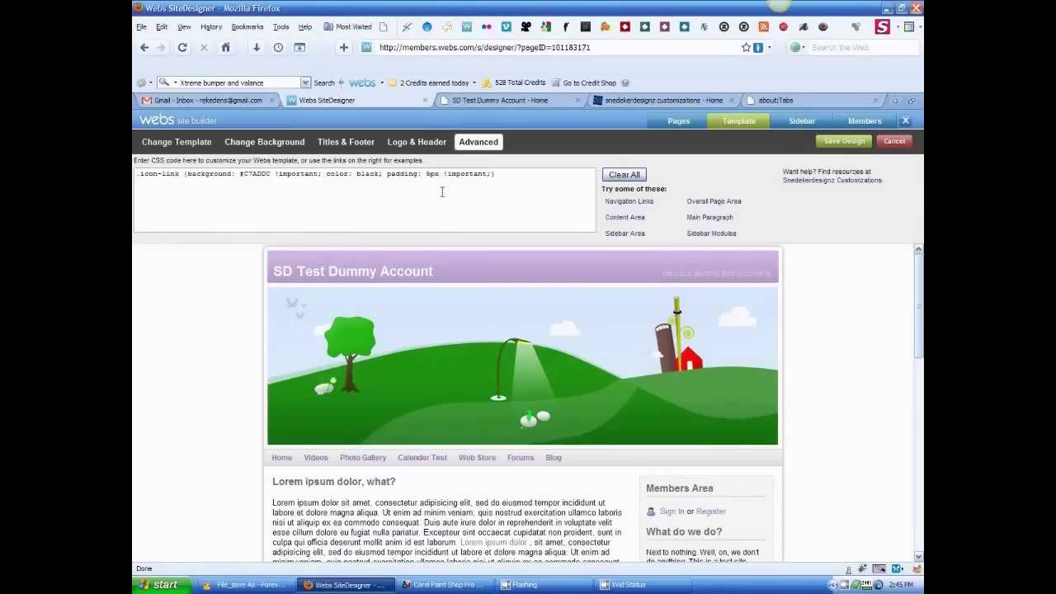
Step: Publish the black-text and padding changes and reload the live site to check the links
click(844, 141)
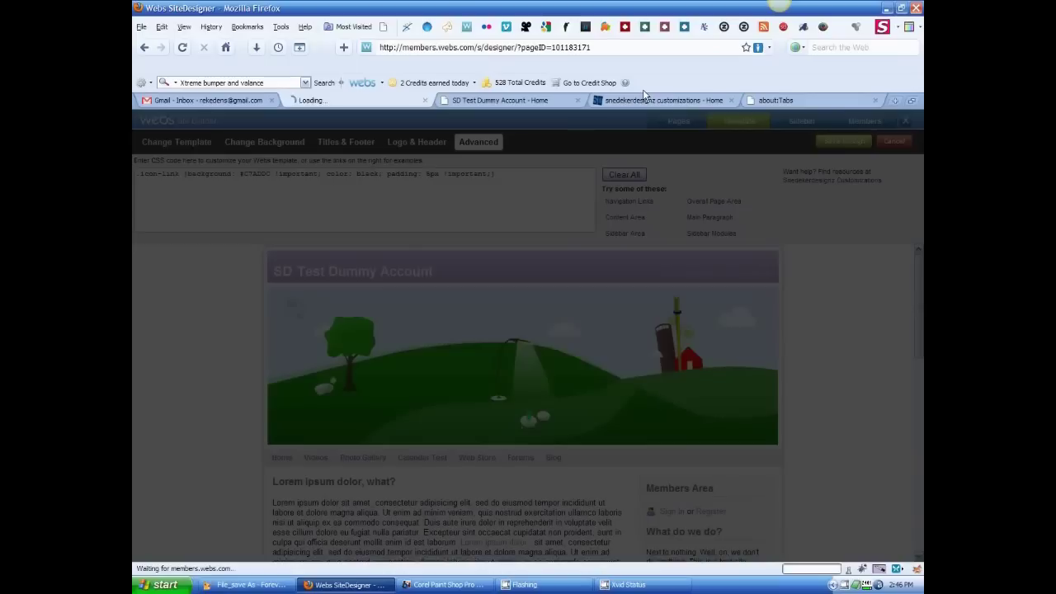
key(ctrl+Page_Down)
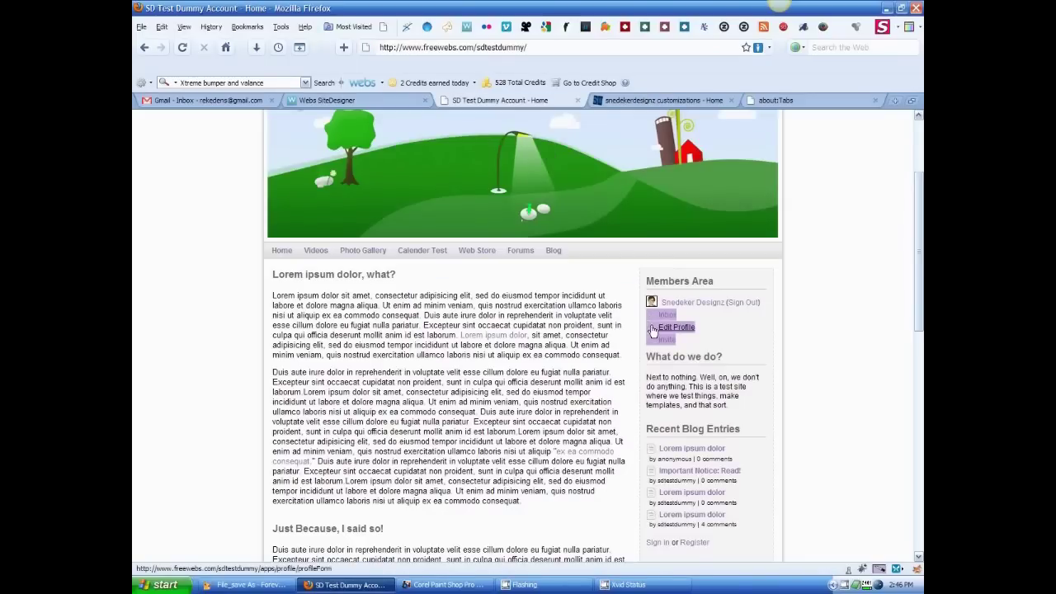
click(379, 100)
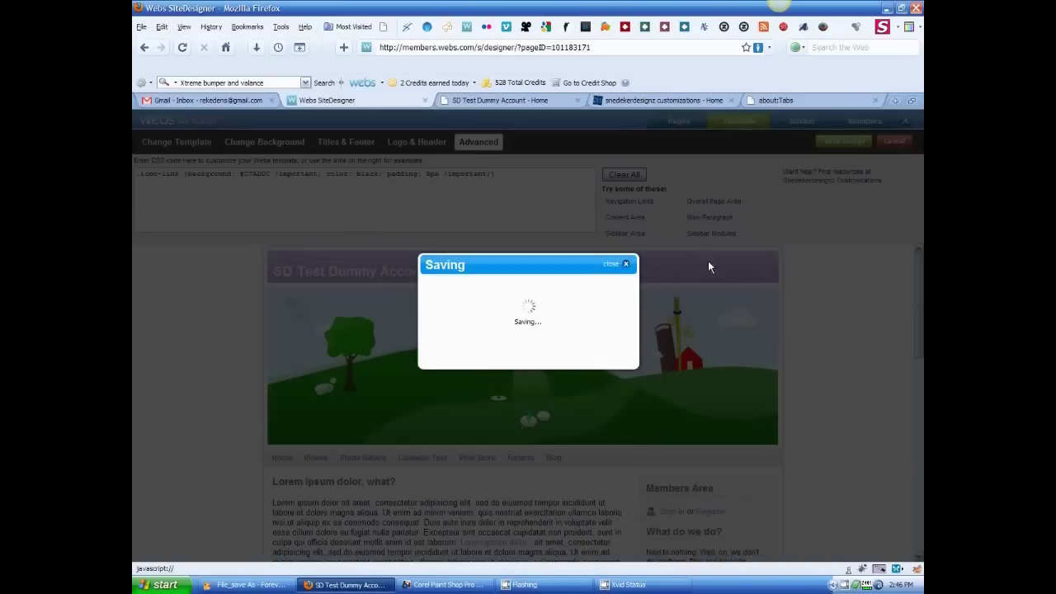
click(621, 264)
click(495, 100)
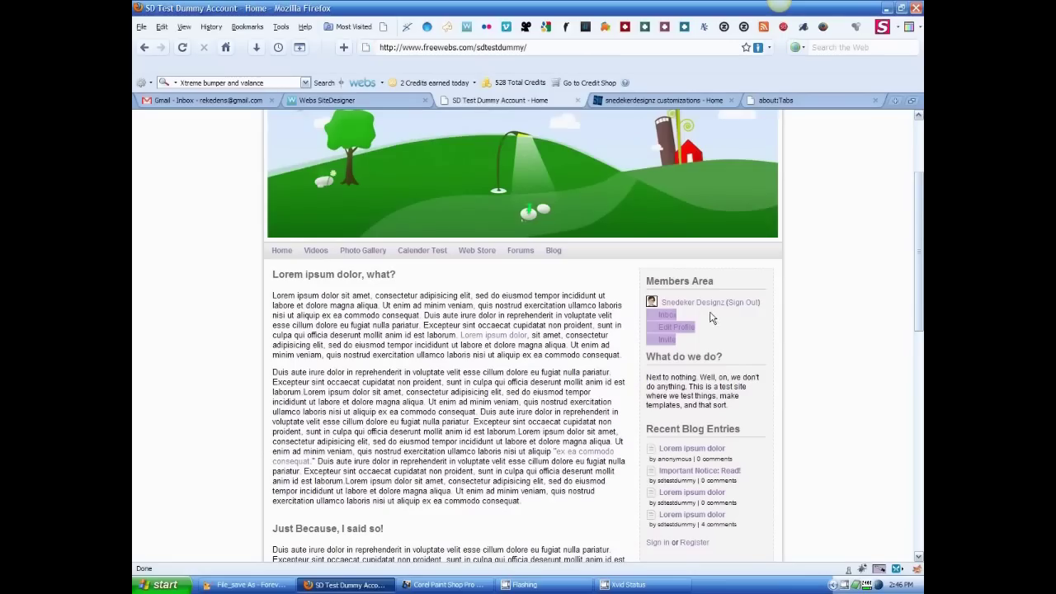
key(F5)
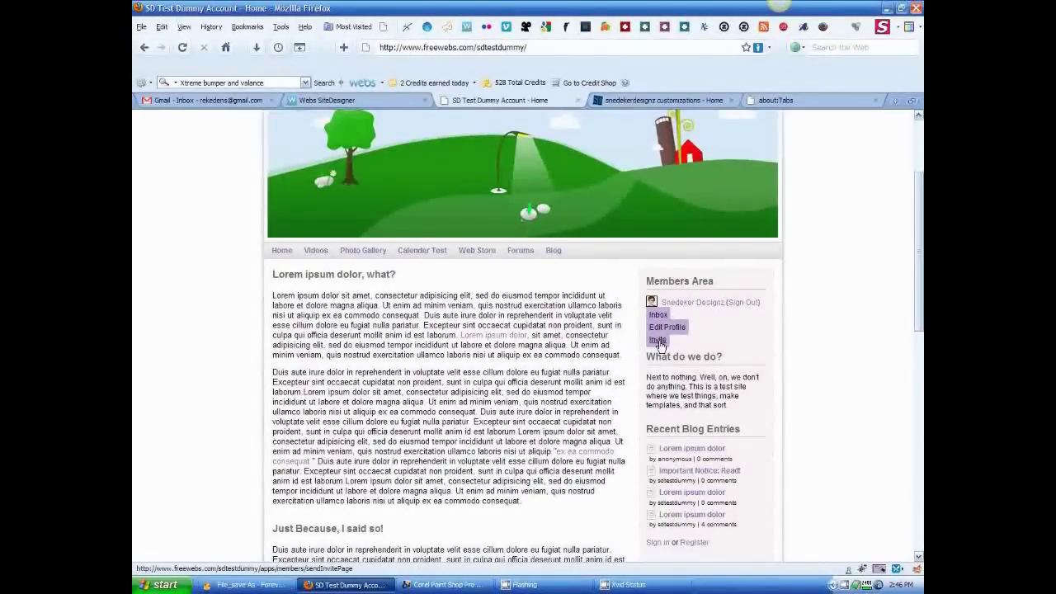
Step: Append float: left; to the .icon-link rule and publish it
click(369, 100)
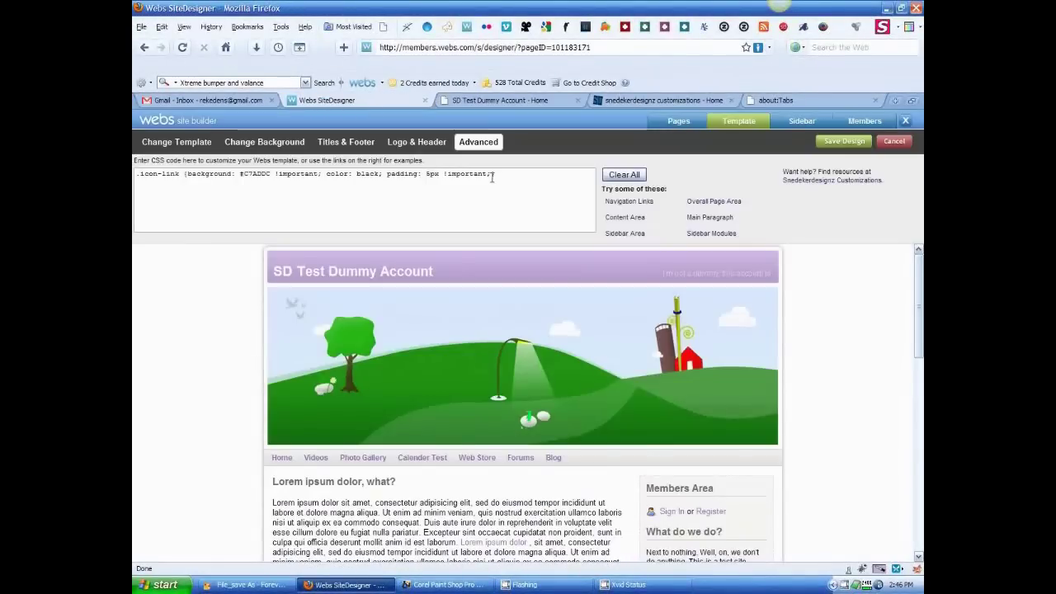
text(float: left;})
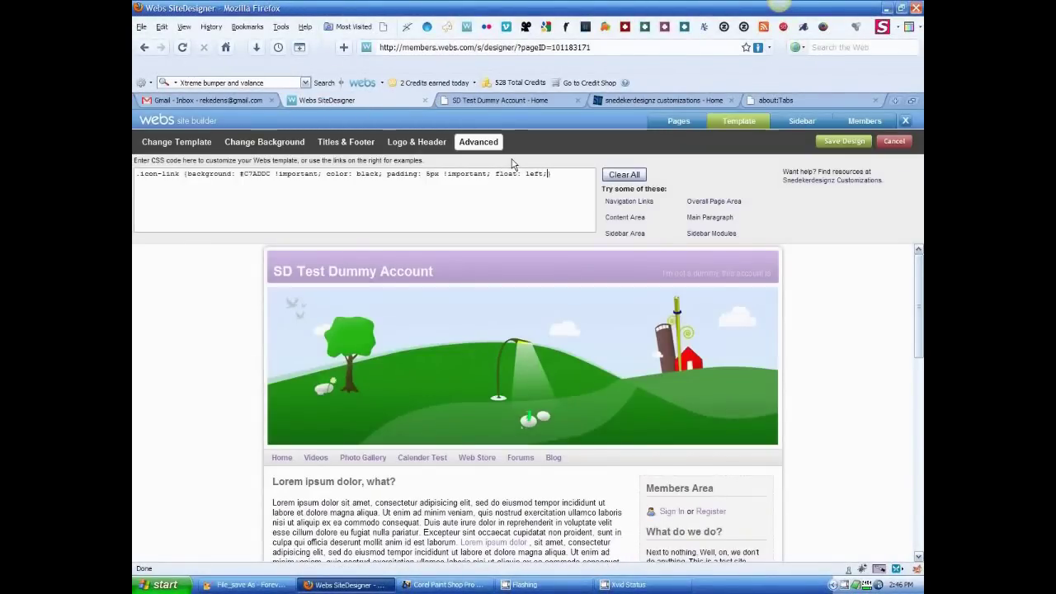
click(832, 144)
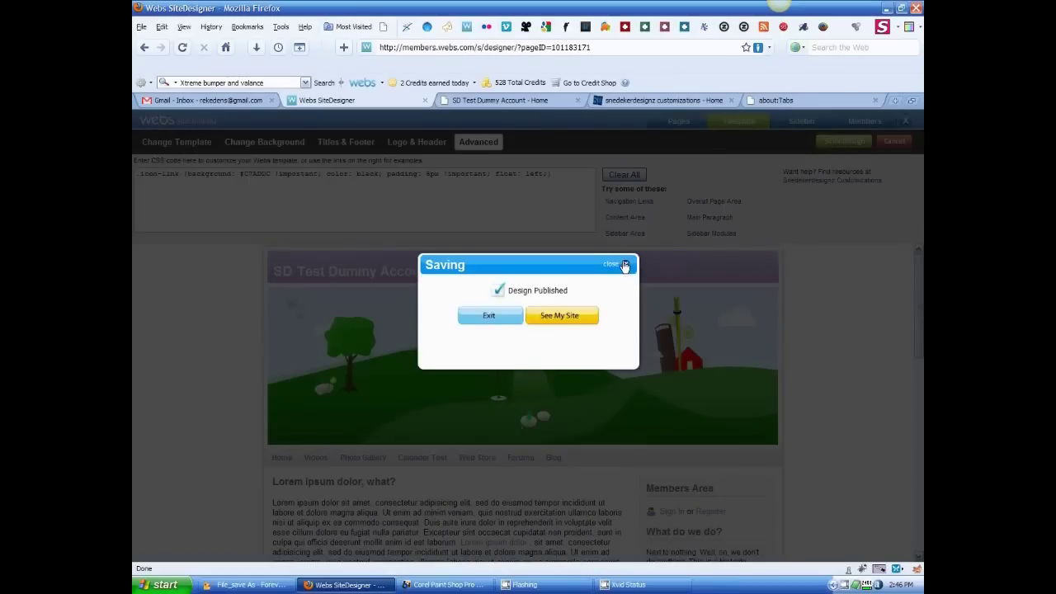
Step: Check the side-by-side links on the live site, then add px units to the padding and publish
click(488, 314)
click(479, 101)
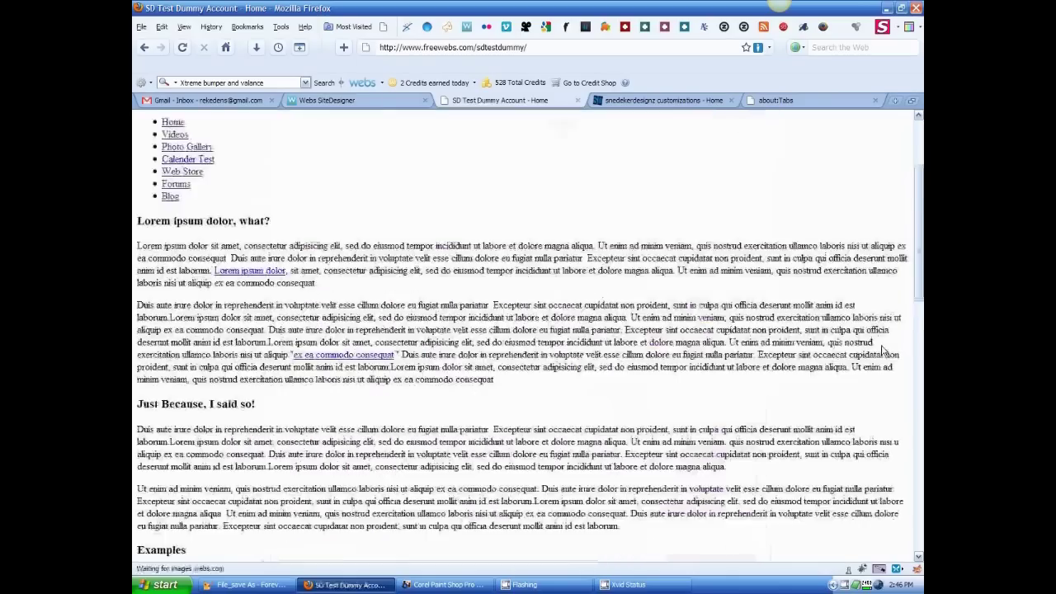
key(F5)
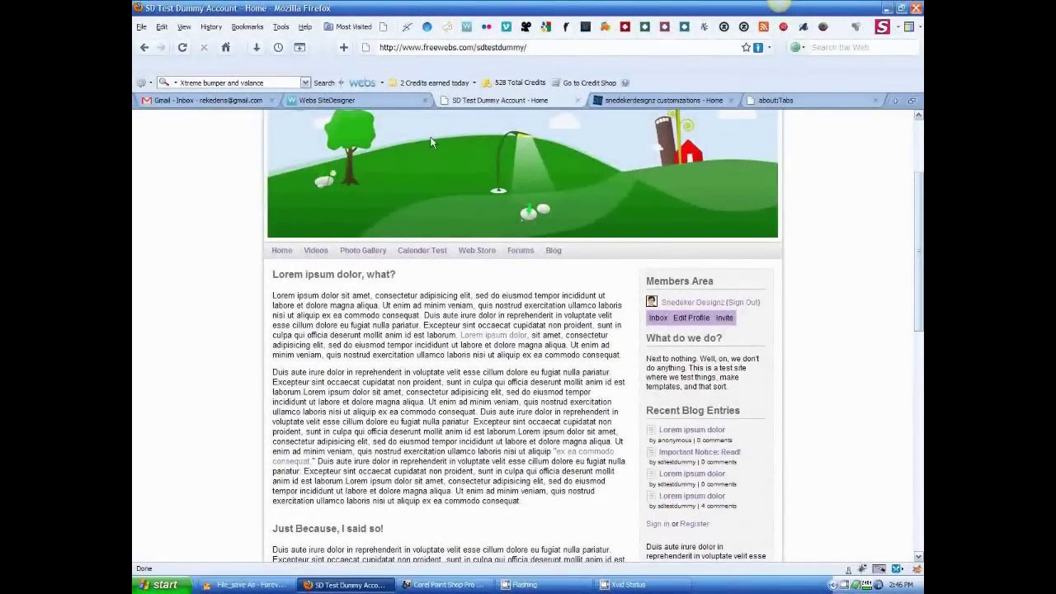
click(391, 101)
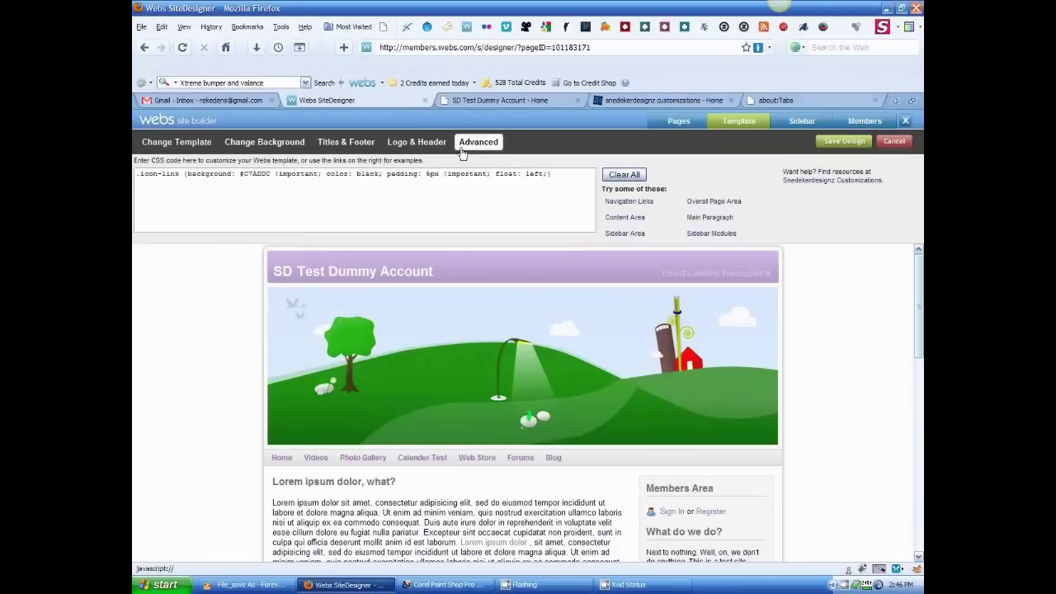
text(px)
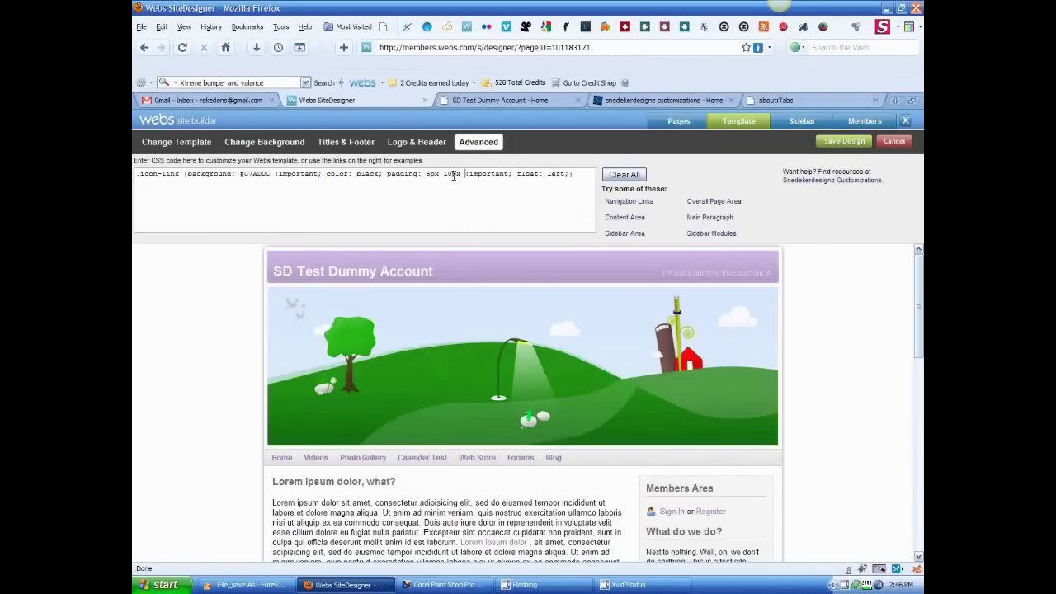
click(845, 142)
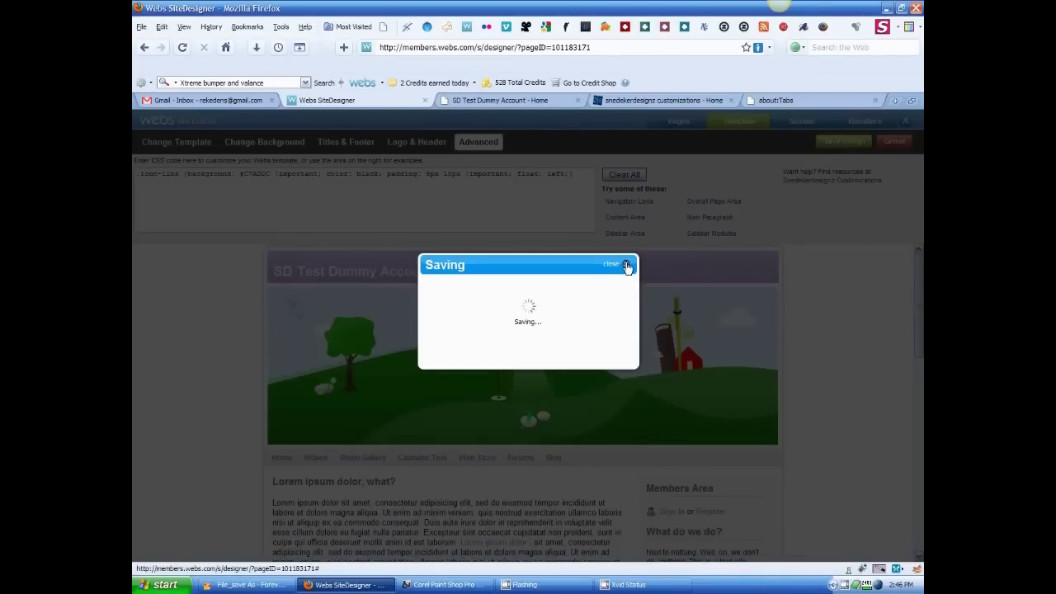
click(626, 265)
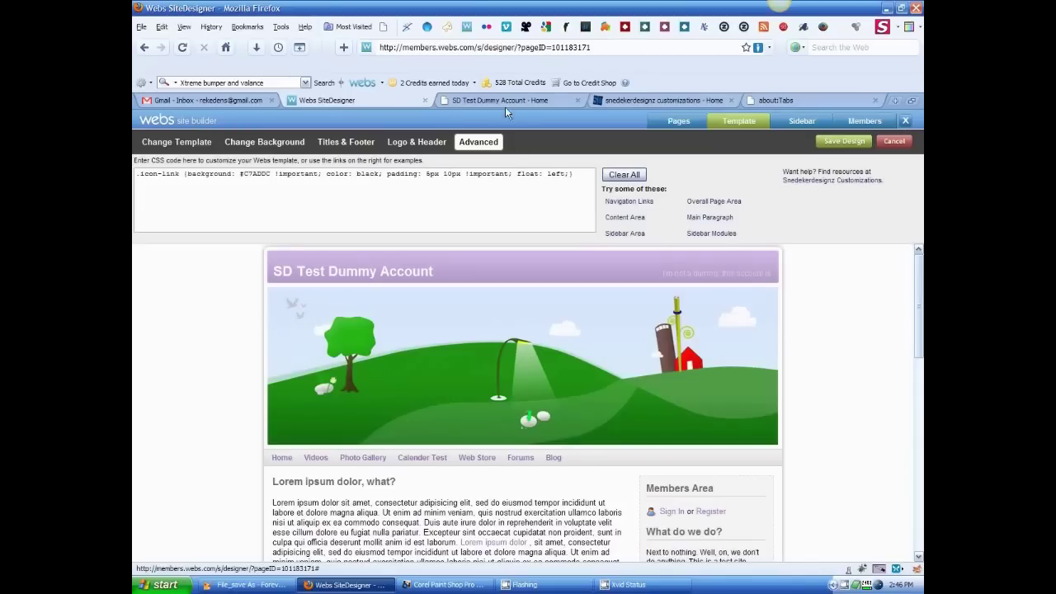
click(505, 101)
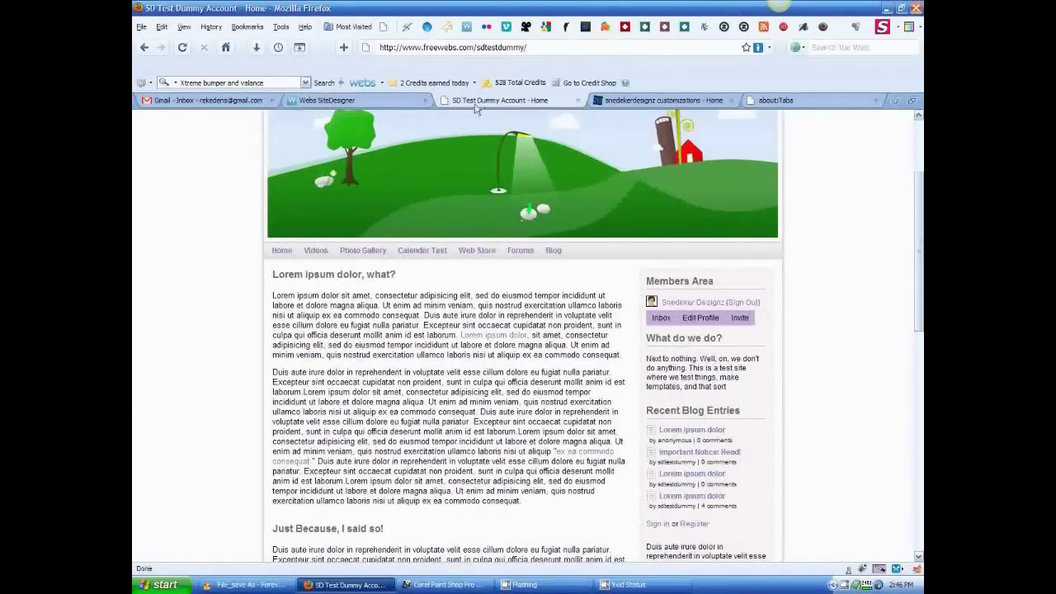
Step: Change the padding value from 10 to 15, publish, and reload the live site
click(386, 100)
drag(454, 173, 444, 173)
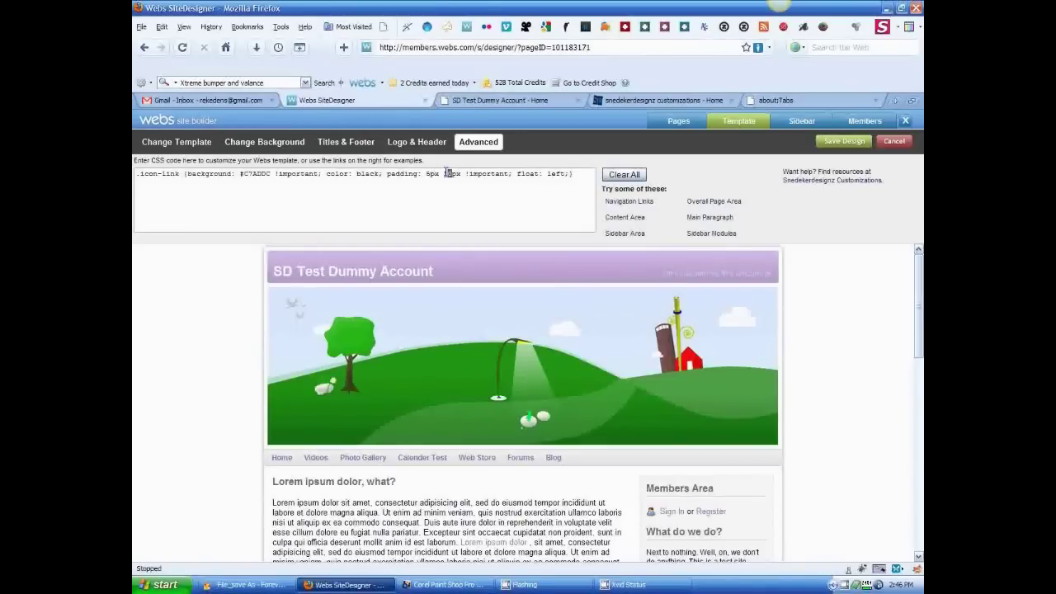
text(15)
click(840, 147)
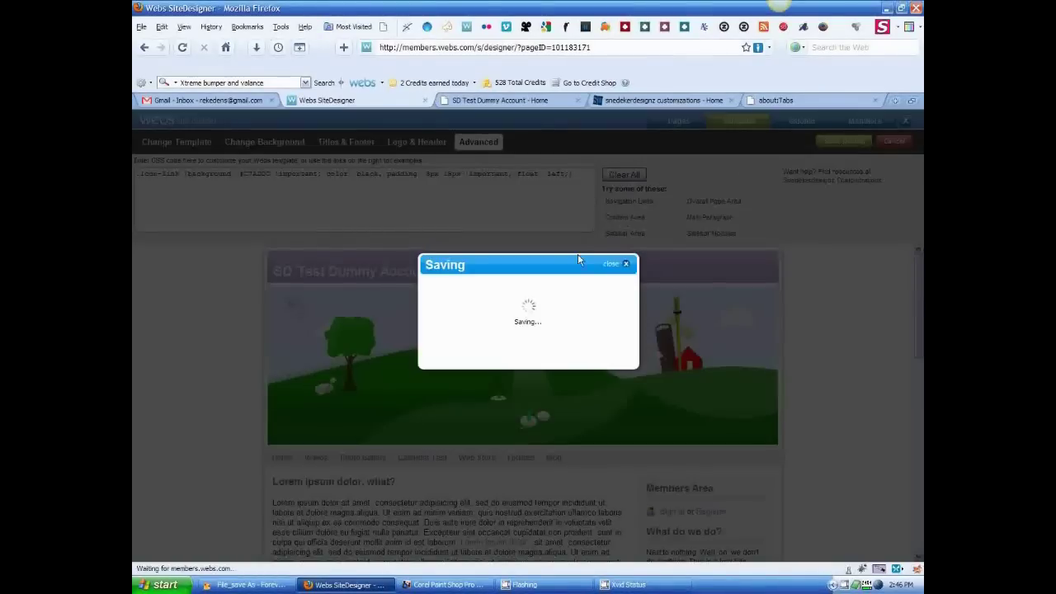
click(625, 265)
key(ctrl+Tab)
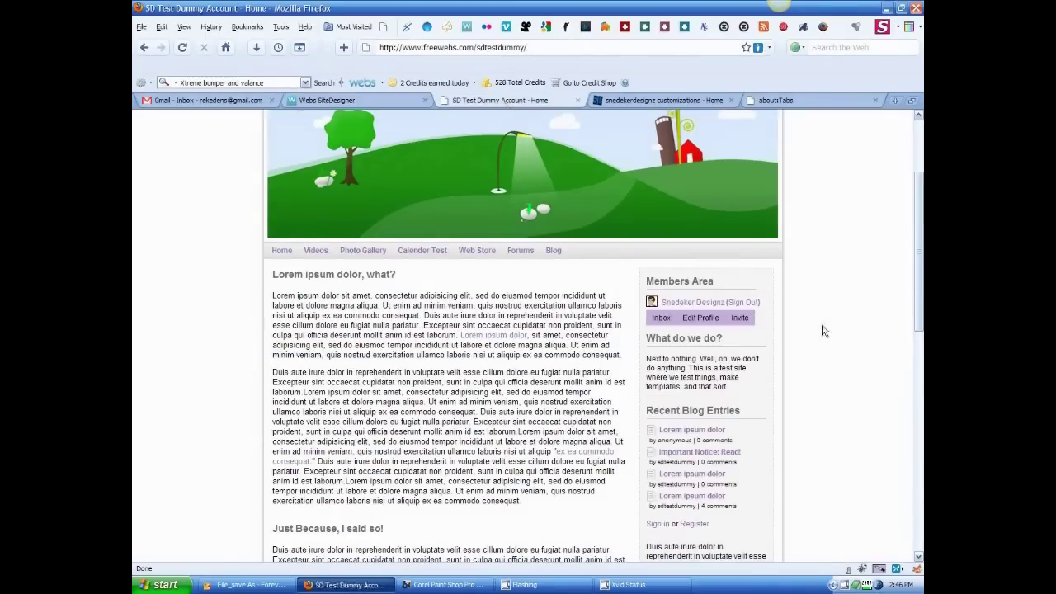
key(F5)
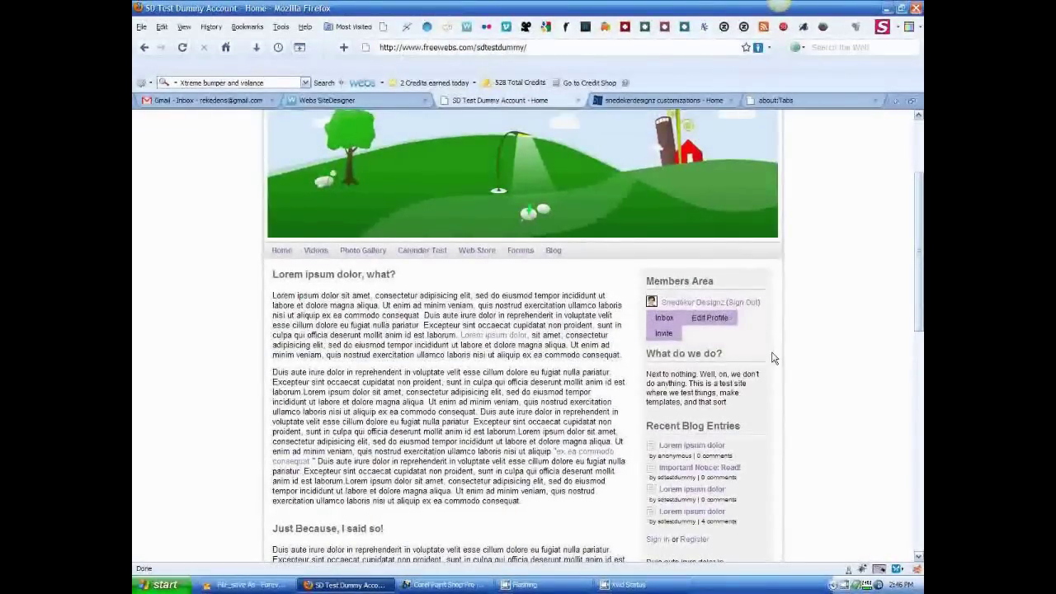
Step: Republish with padding 5px 13px !important and confirm the pink side-by-side buttons on the live site
click(381, 102)
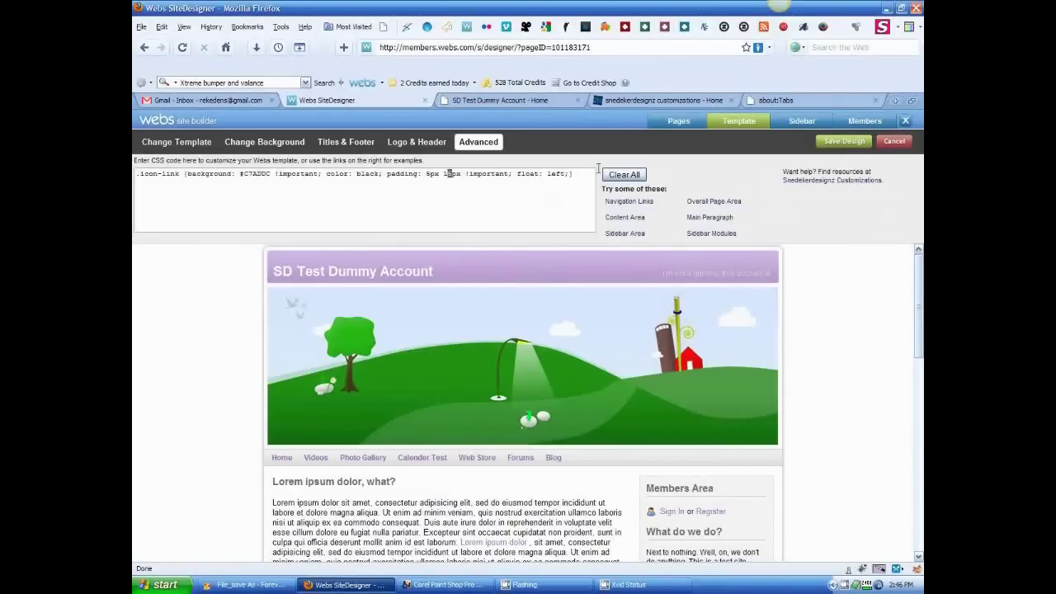
click(833, 144)
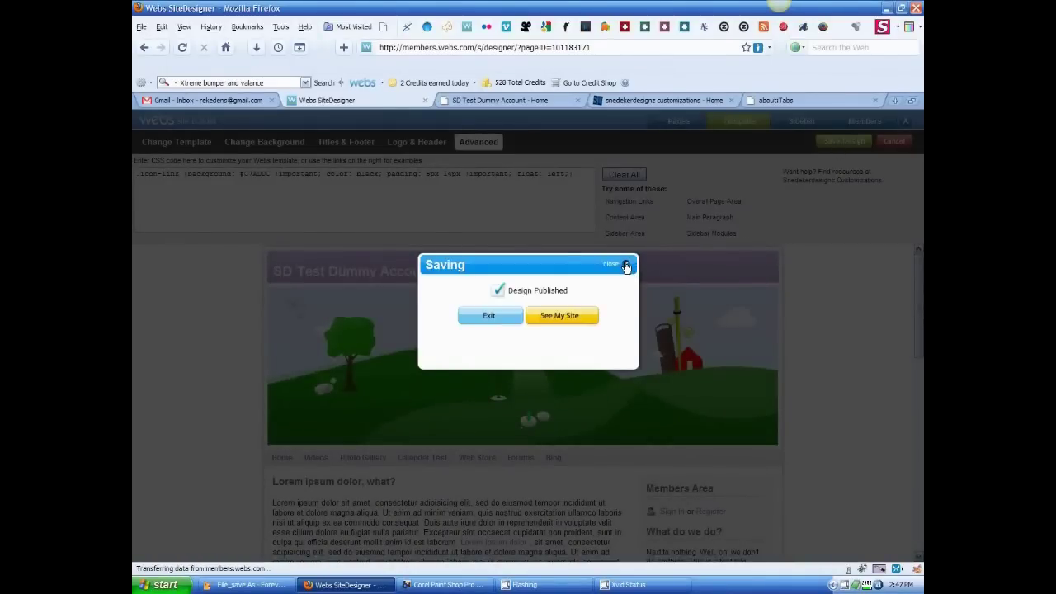
click(626, 265)
click(511, 102)
key(F5)
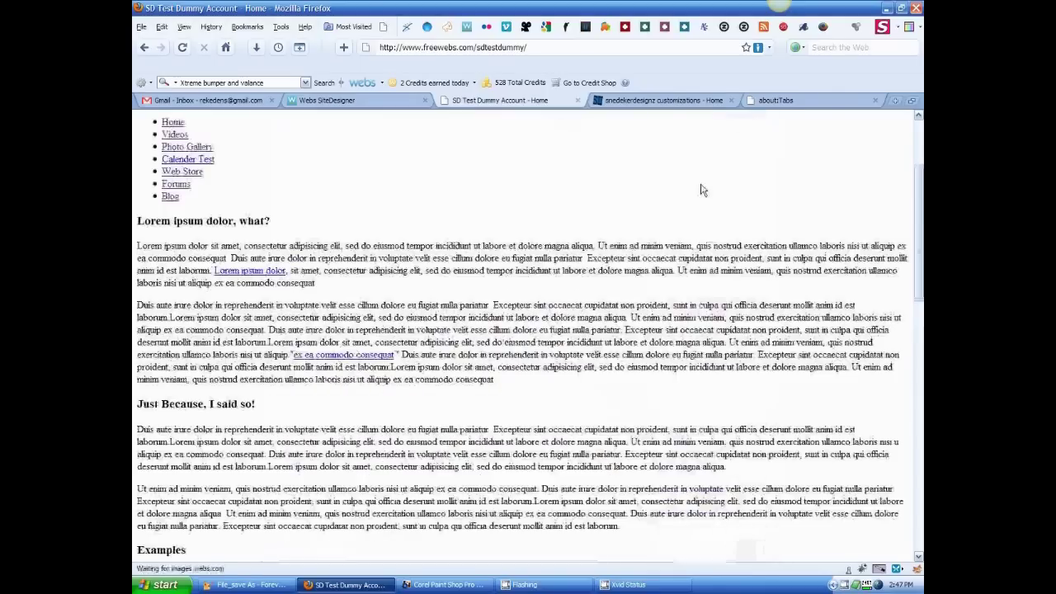
click(327, 100)
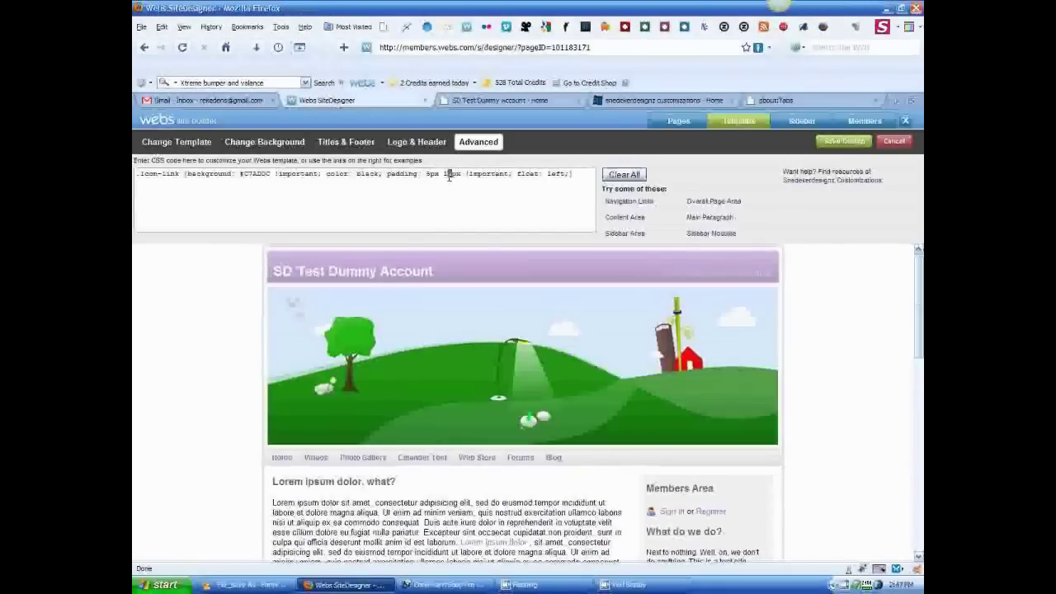
click(829, 140)
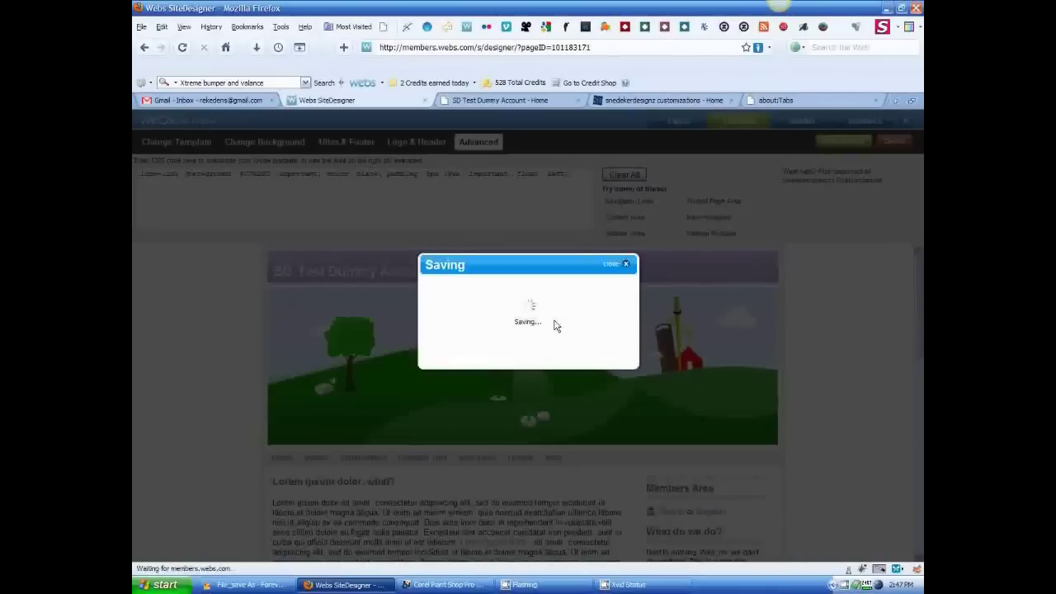
click(624, 266)
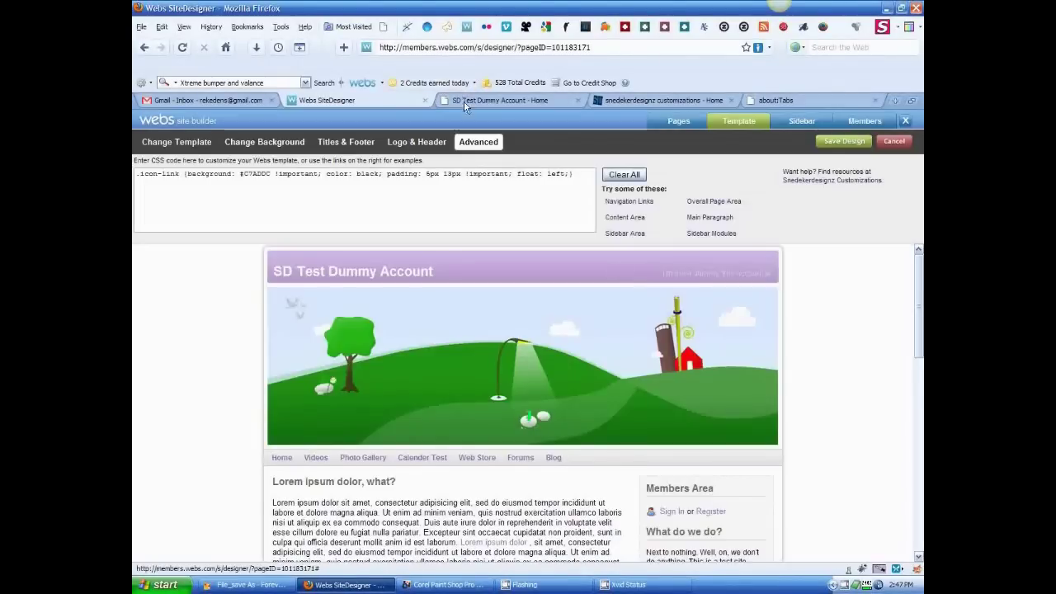
click(467, 101)
key(F5)
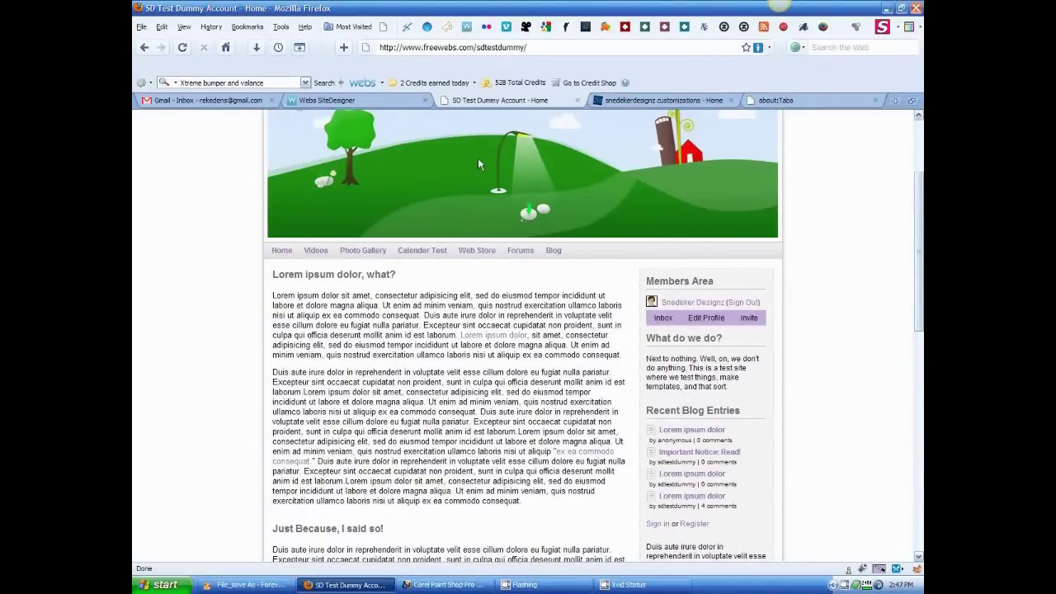
click(358, 100)
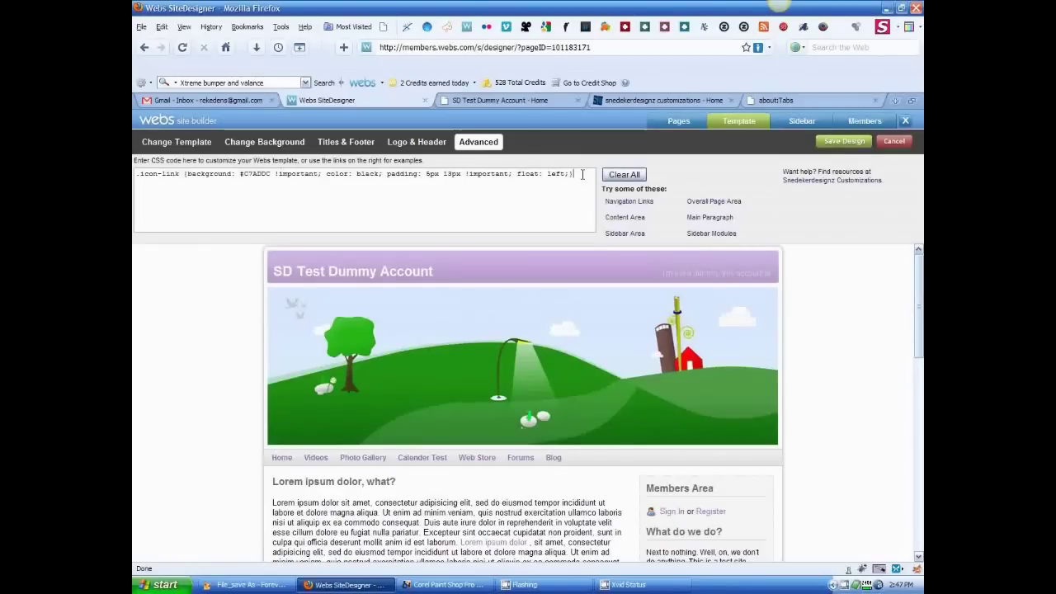
Step: Start an .icon-link:hover rule containing a copy of the background colour declaration
key(Return)
text(.icon-link:hover {)
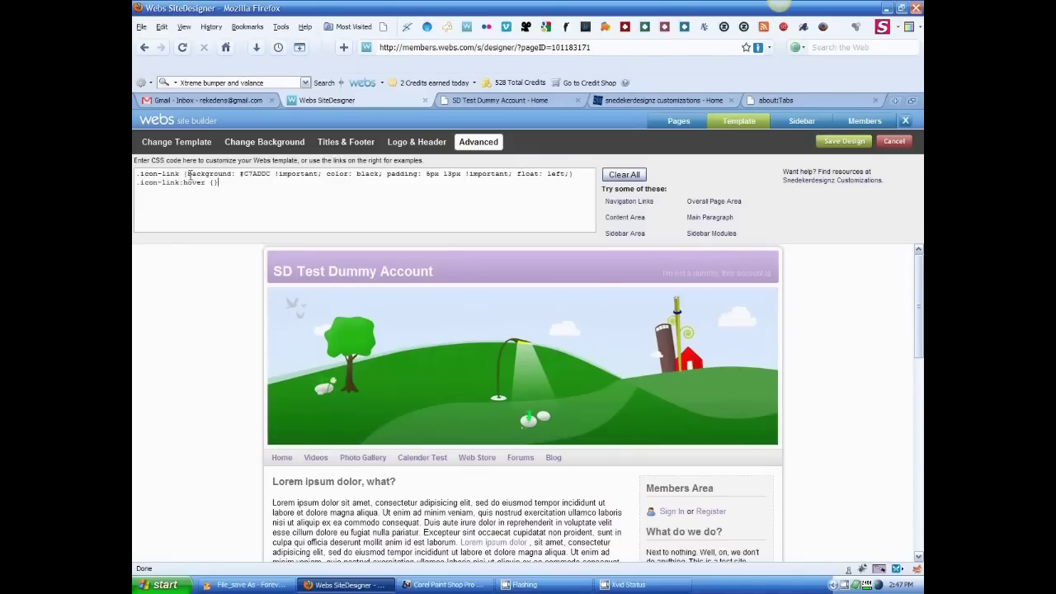
drag(187, 174, 321, 170)
key(ctrl+c)
click(214, 182)
key(ctrl+v)
Step: Pick the lighter lilac #DBC2EF with ColorZilla and swap it into the hover rule
click(879, 570)
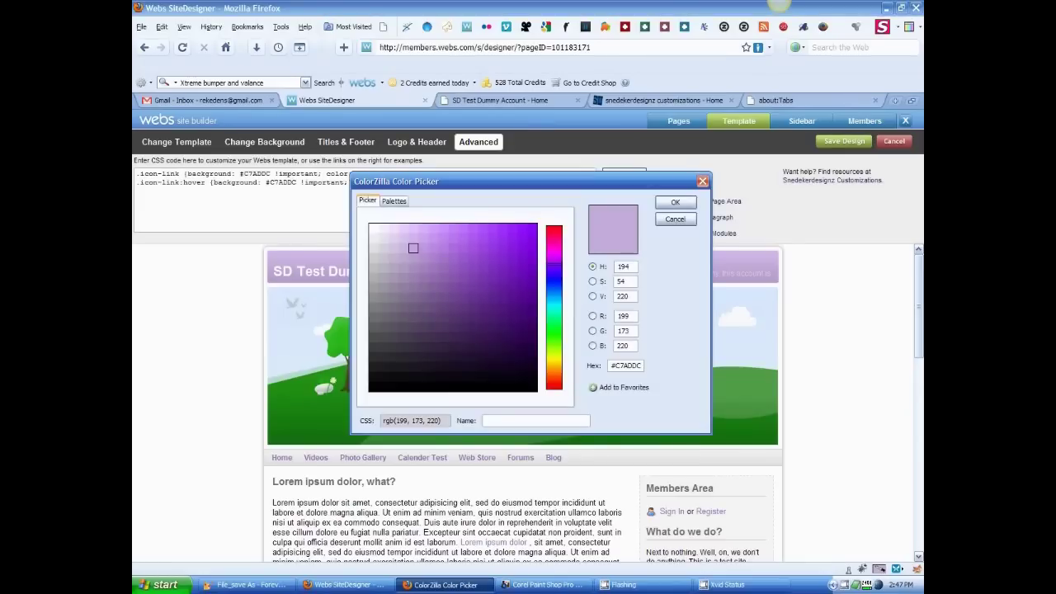
click(403, 238)
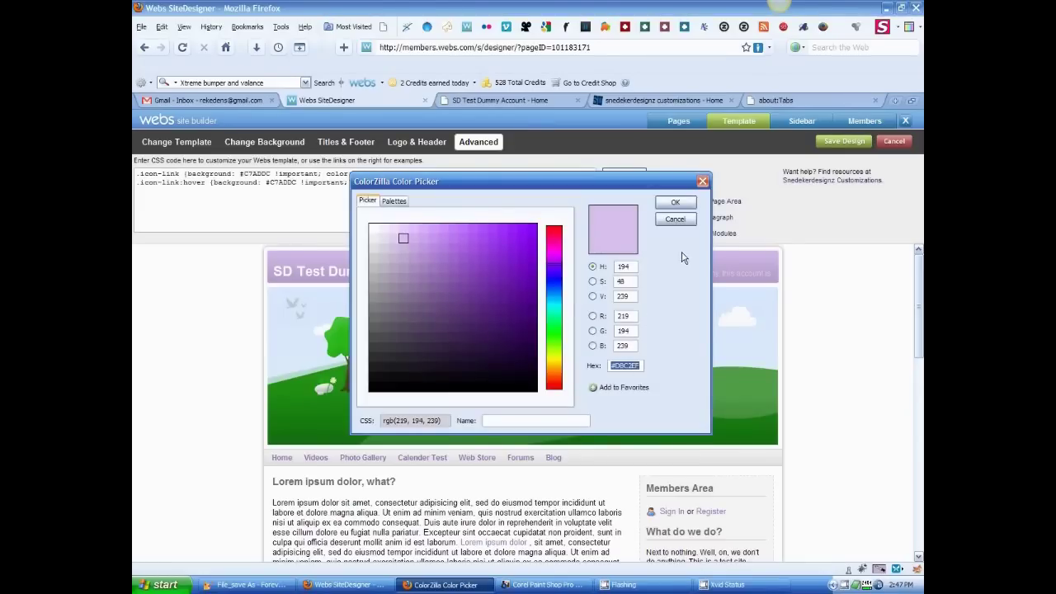
click(675, 204)
drag(296, 182, 272, 183)
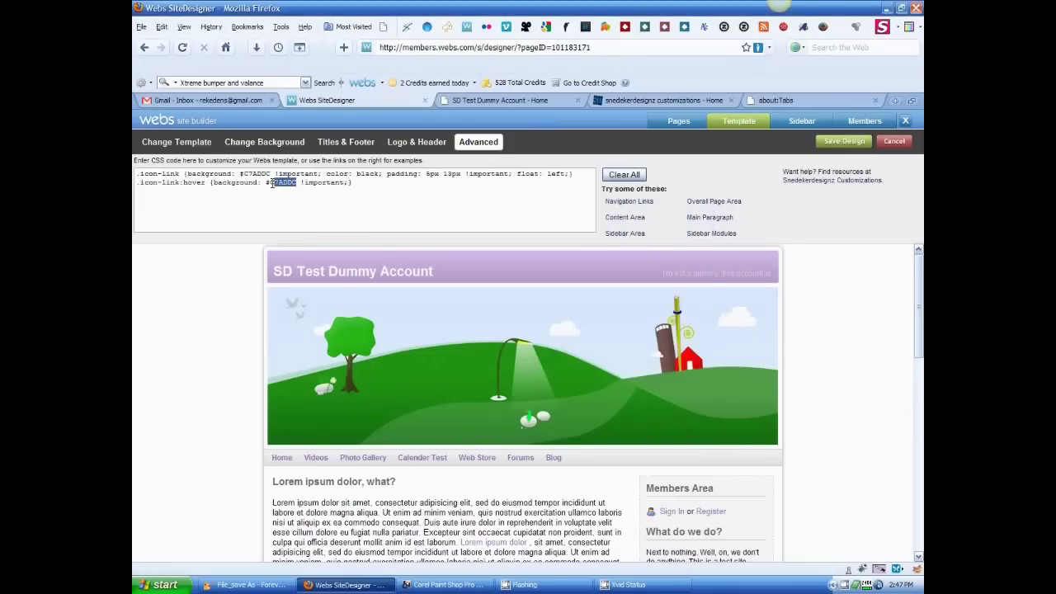
key(ctrl+v)
Step: Add text-decoration: none to the hover rule, publish, and reload the live site
text(-decoratio)
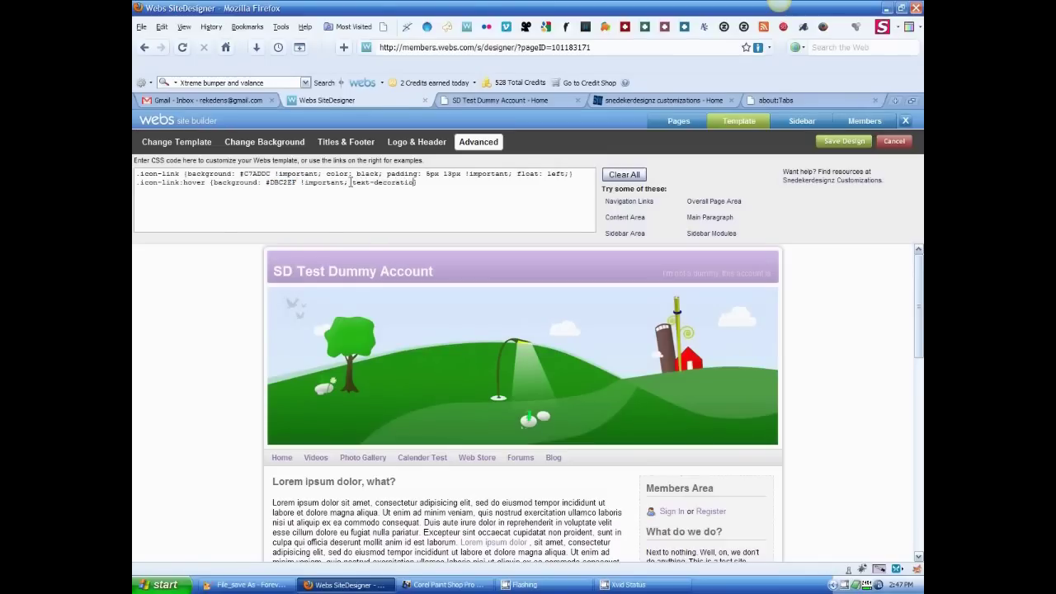
click(825, 142)
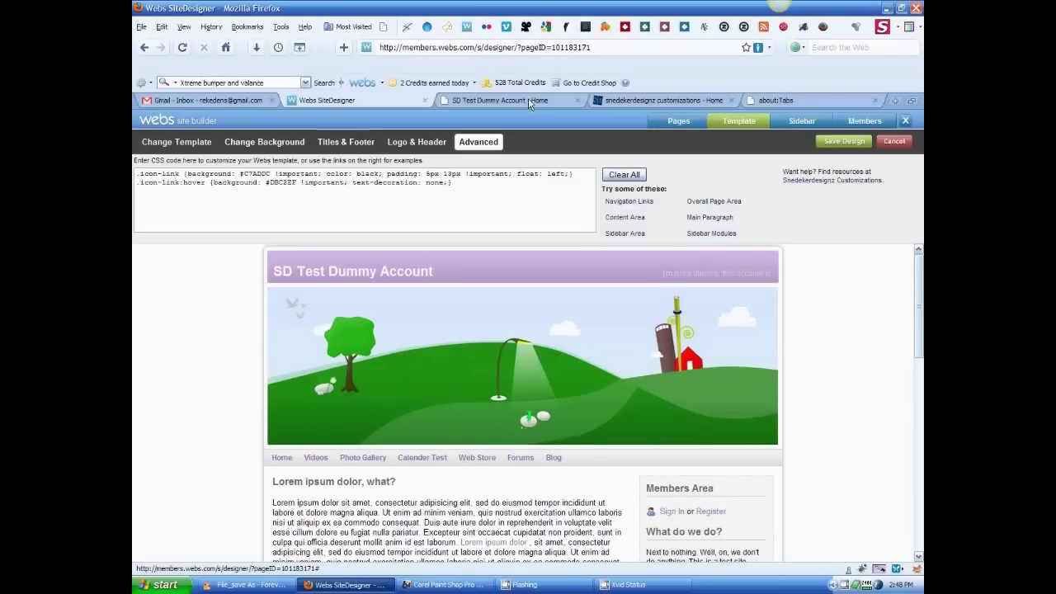
click(528, 100)
key(F5)
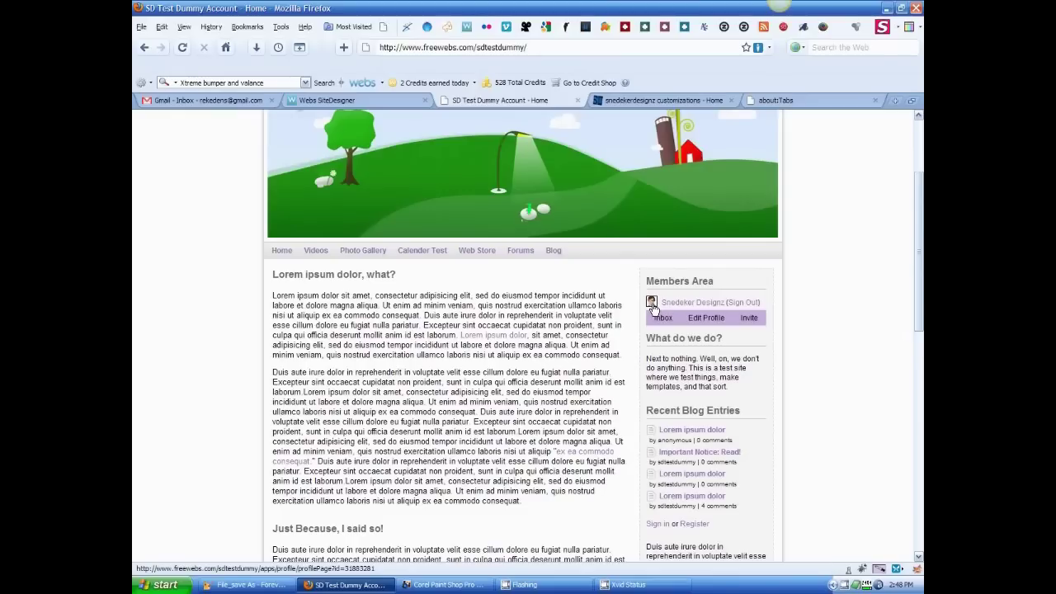
Step: Inspect the sidebar avatar to find its class fw-profile-pic, then close Firebug
right_click(652, 305)
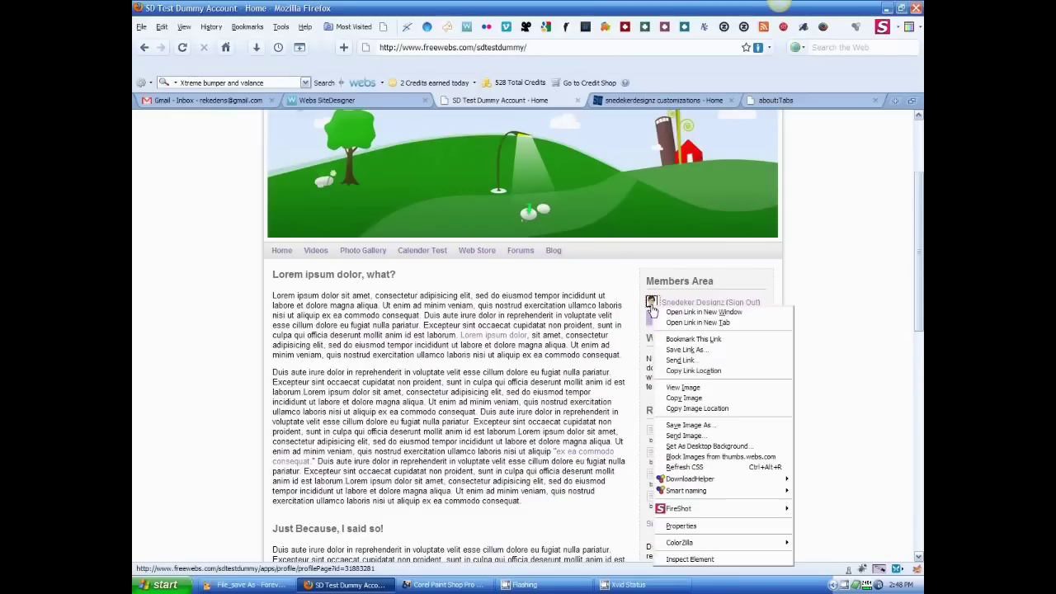
click(714, 561)
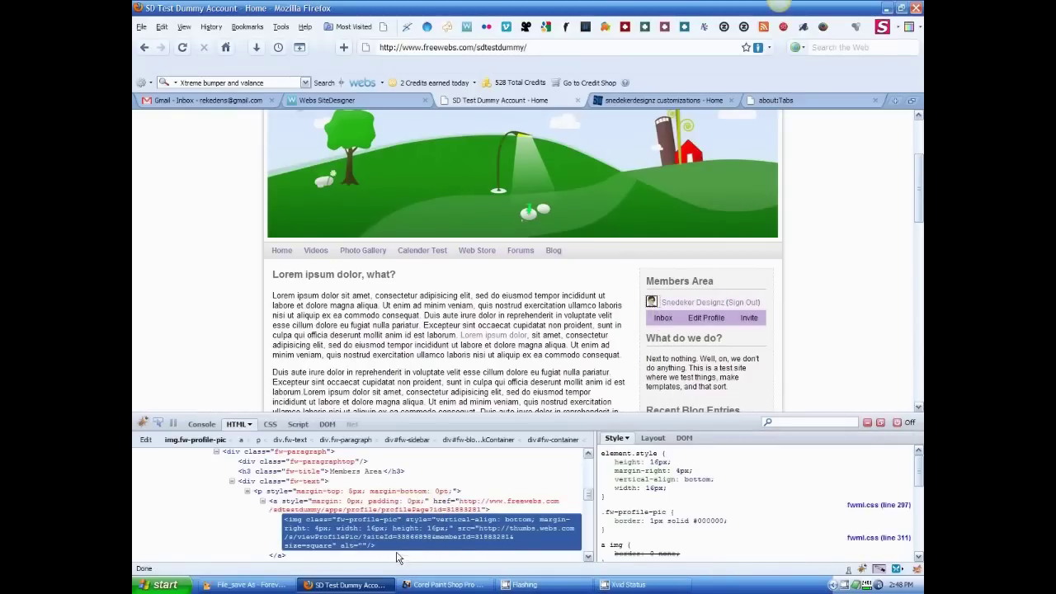
click(367, 519)
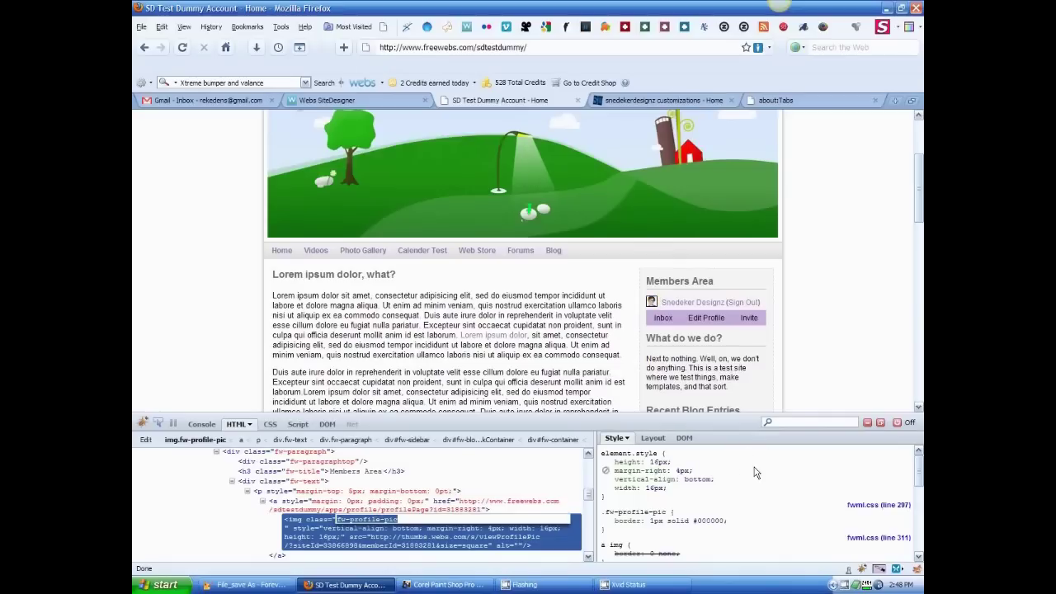
key(Return)
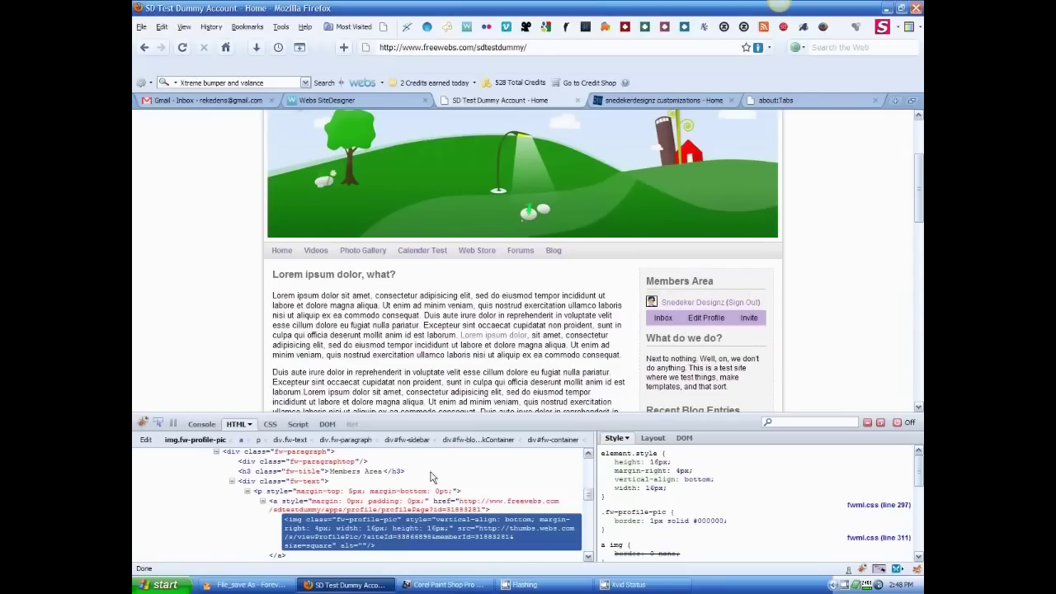
click(897, 423)
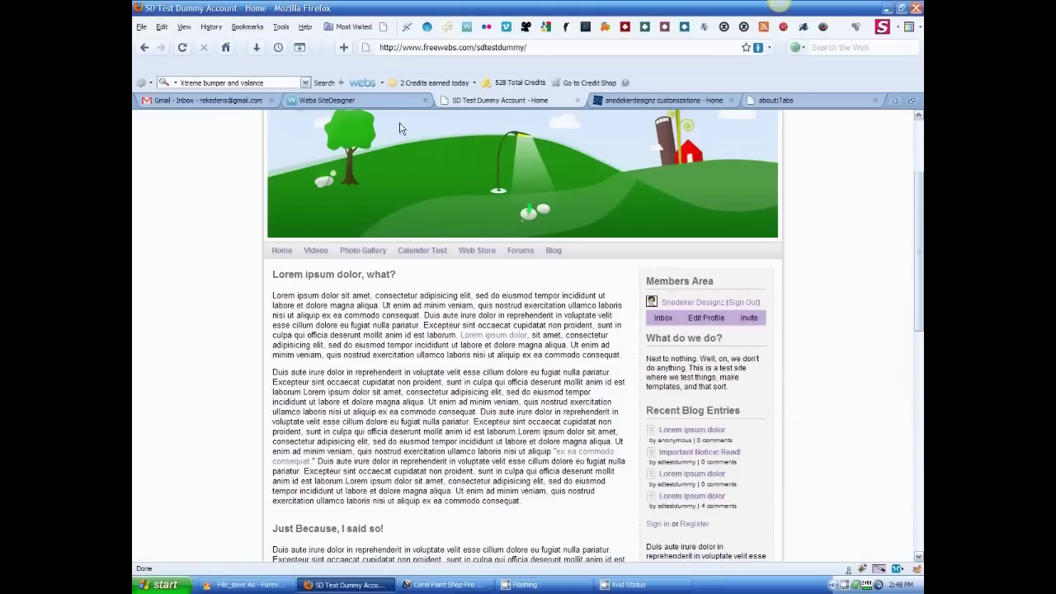
click(397, 103)
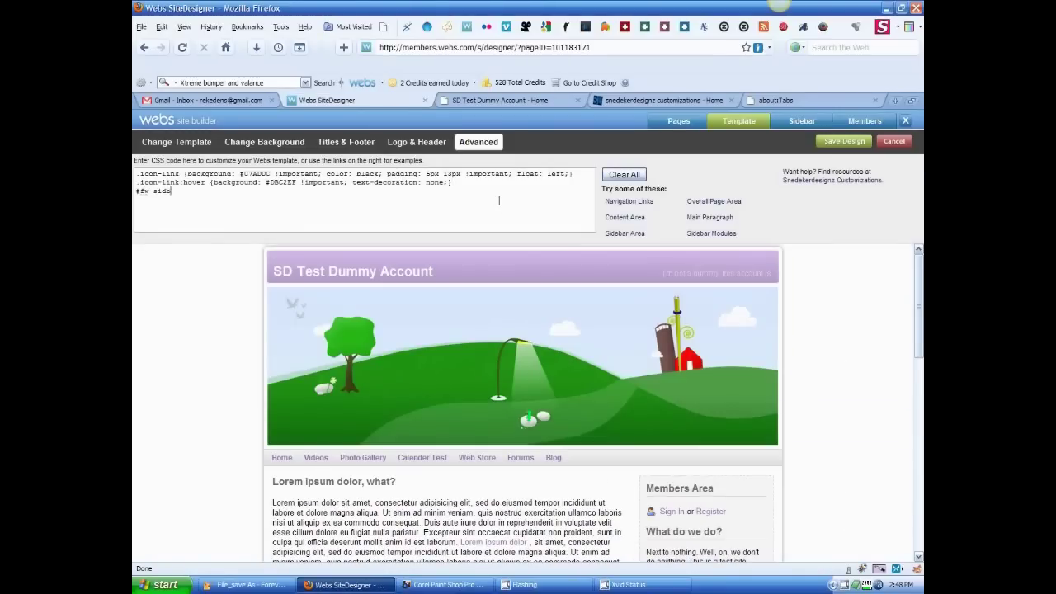
Step: Add '#fw-sidebar .fw-profile-pic {display:none;}', publish the design, and view the live site
text(ar .fw-profile-pic {)
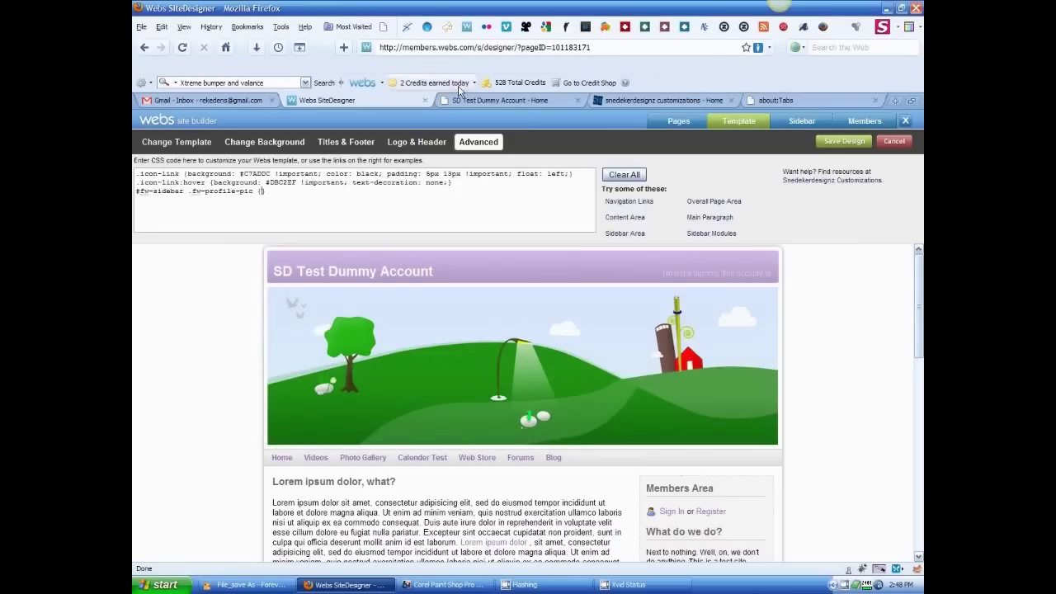
text(display:none;)
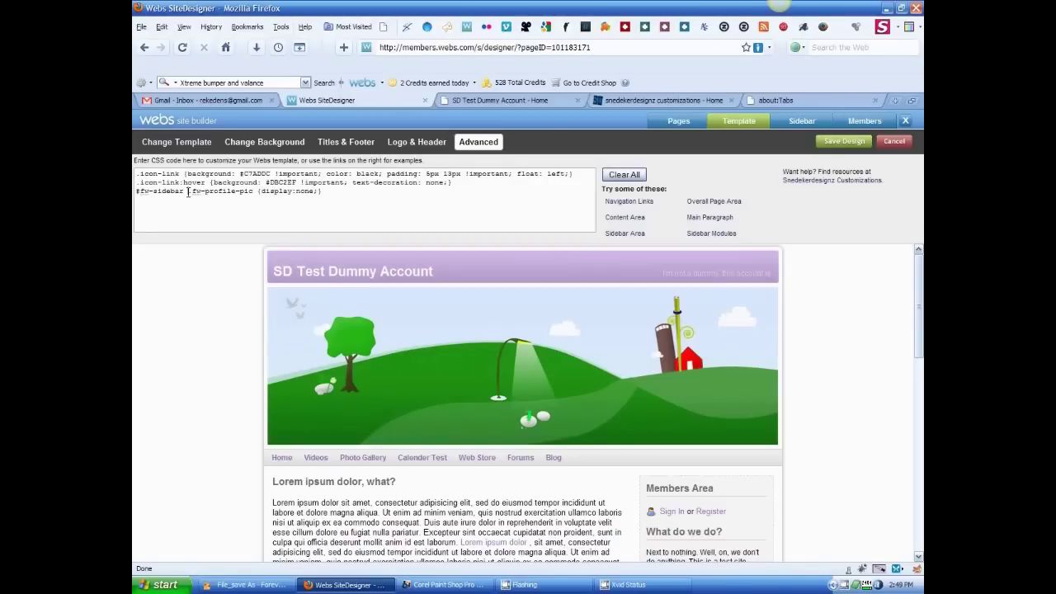
drag(188, 191, 255, 191)
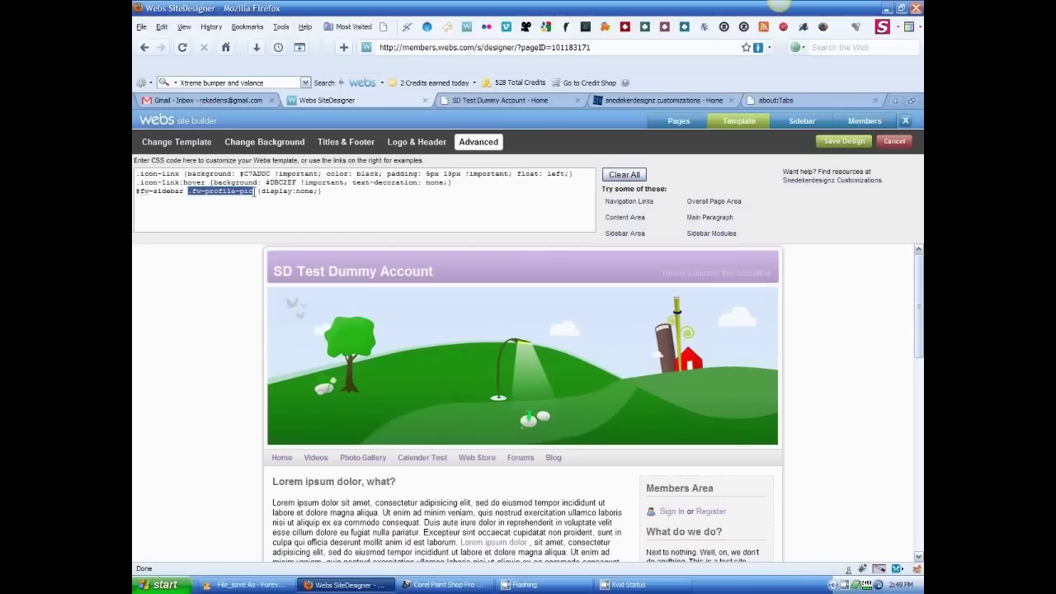
click(838, 140)
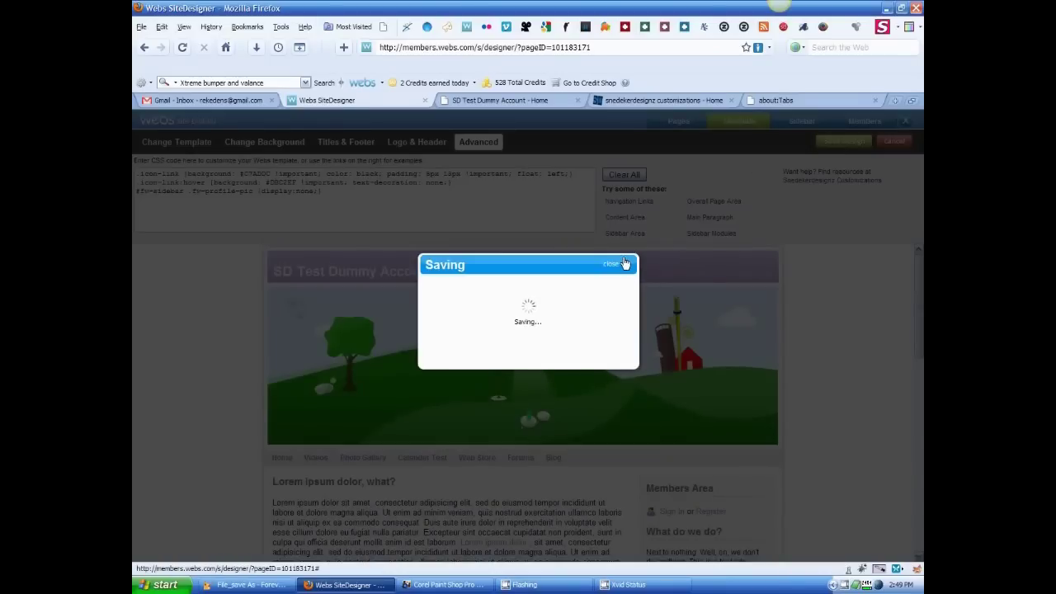
click(625, 264)
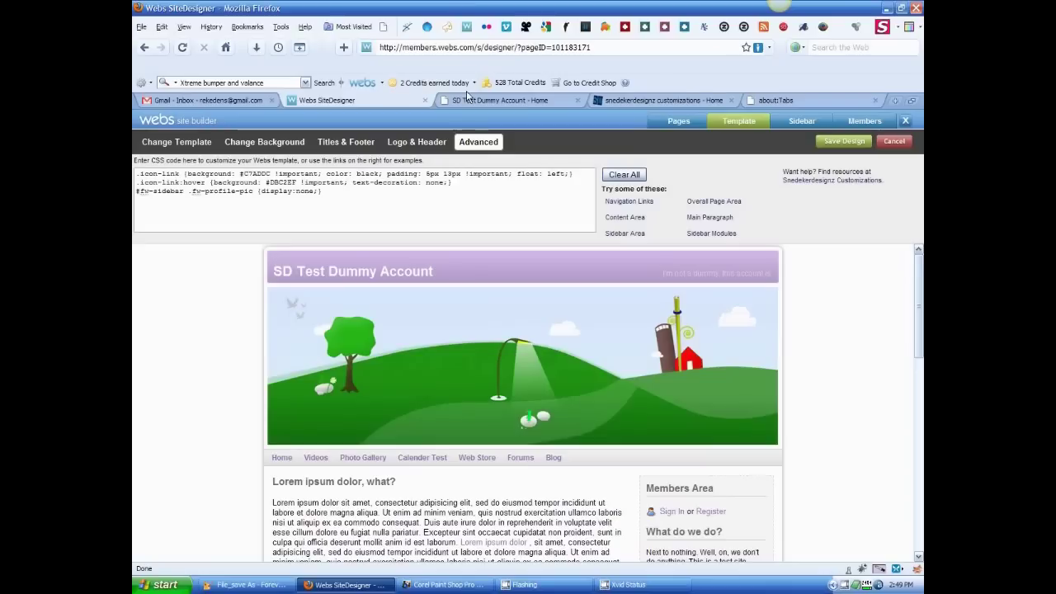
click(467, 99)
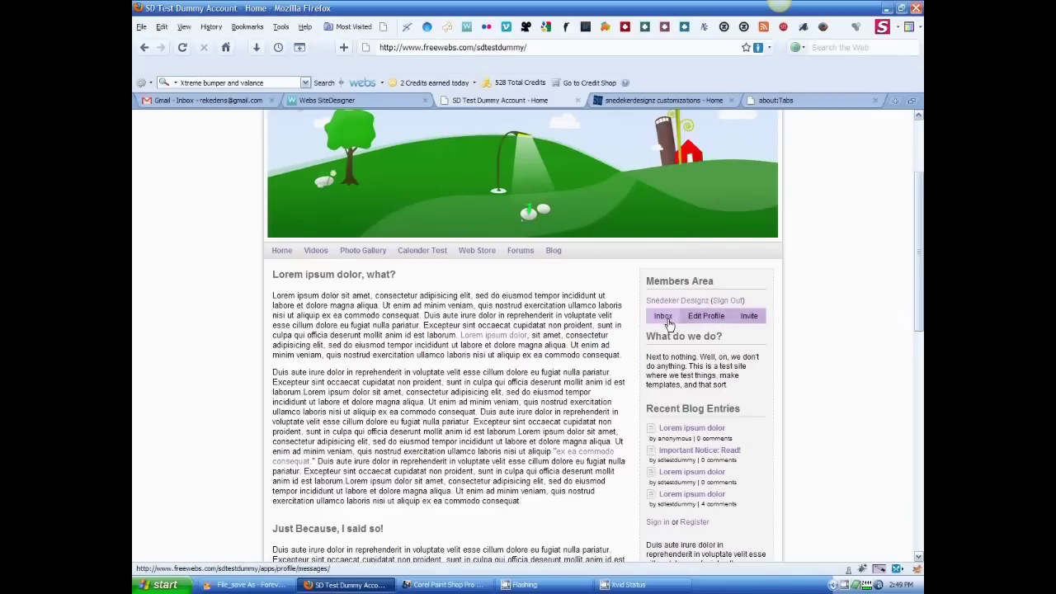
scroll(680, 326, up, 3)
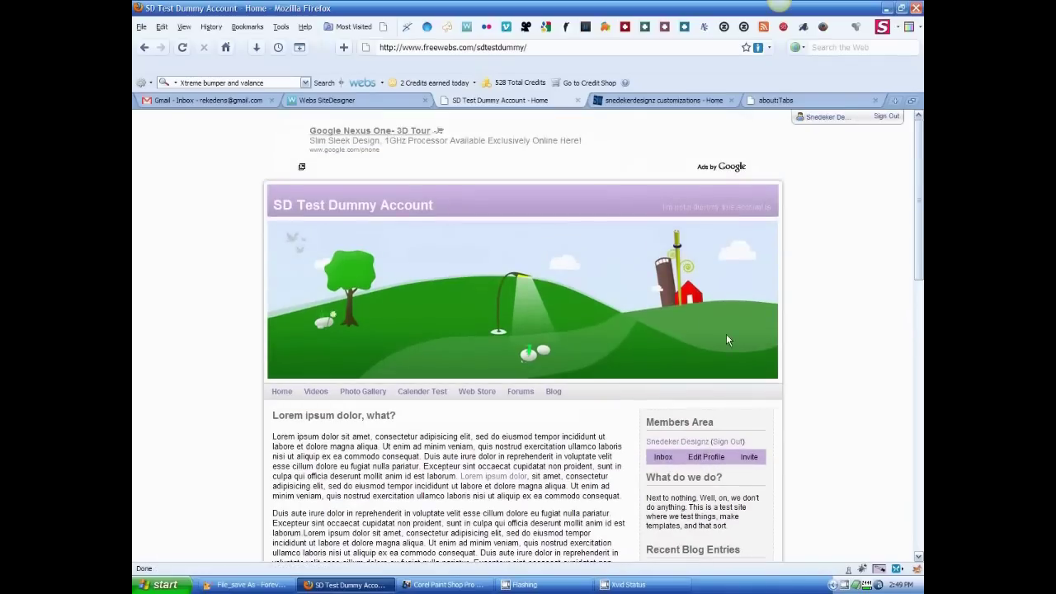
scroll(728, 340, down, 2)
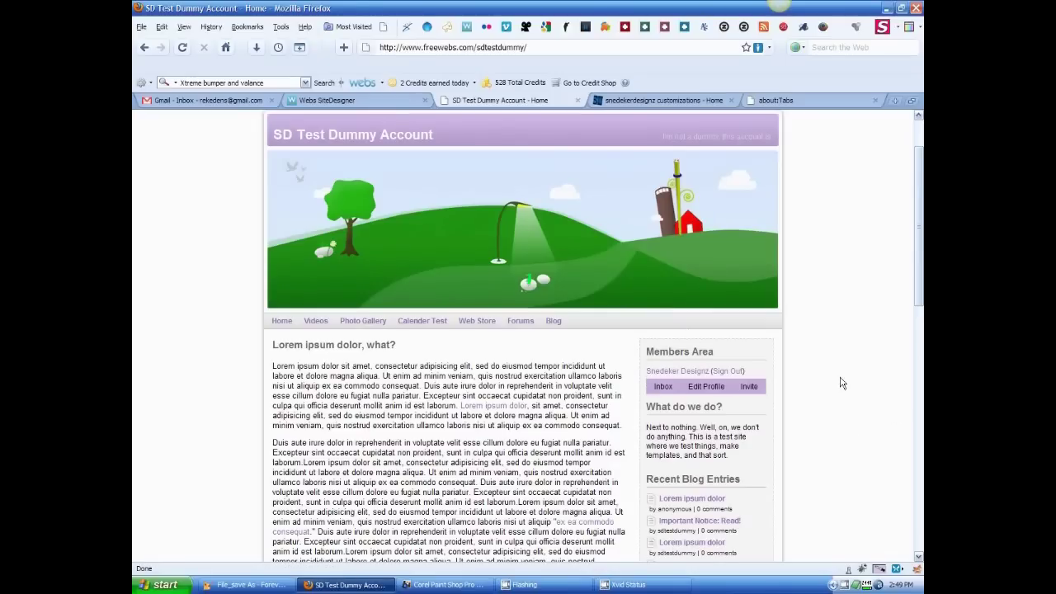
drag(769, 349, 782, 386)
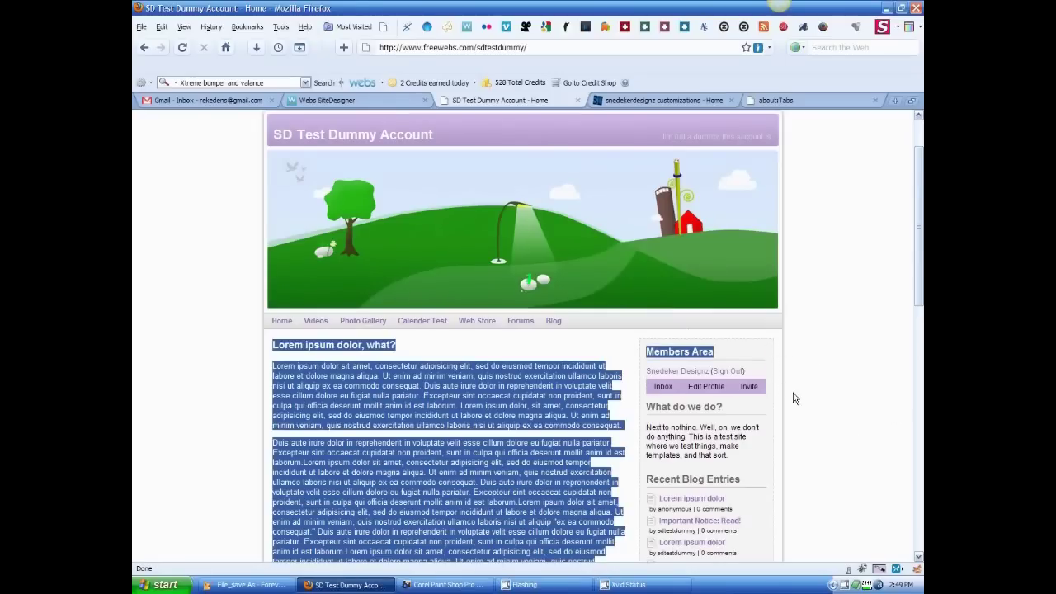